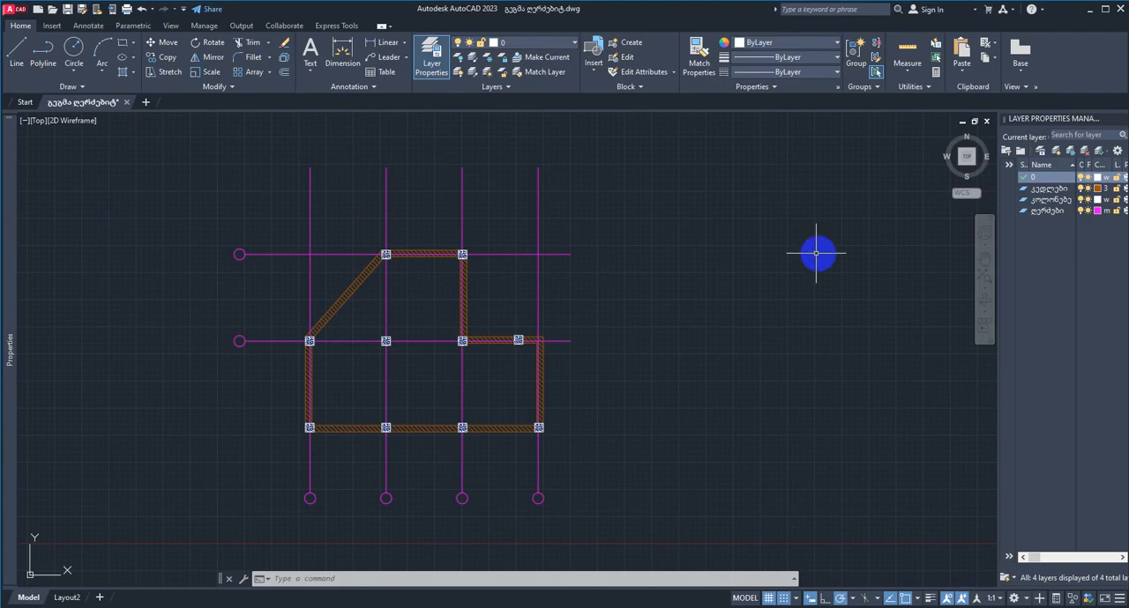
pyautogui.moveTo(750, 252)
pyautogui.mouseDown(button='middle')
pyautogui.moveTo(831, 231)
pyautogui.moveTo(778, 250)
pyautogui.mouseUp(button='middle')
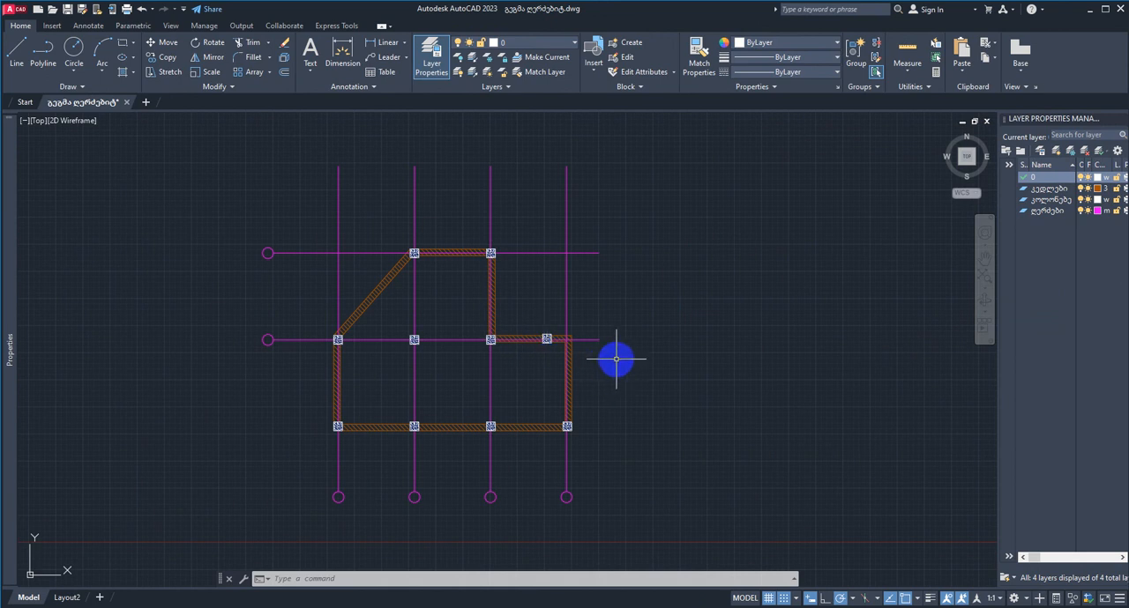
pyautogui.moveTo(629, 348)
pyautogui.mouseDown(button='middle')
pyautogui.moveTo(585, 355)
pyautogui.moveTo(622, 352)
pyautogui.mouseUp(button='middle')
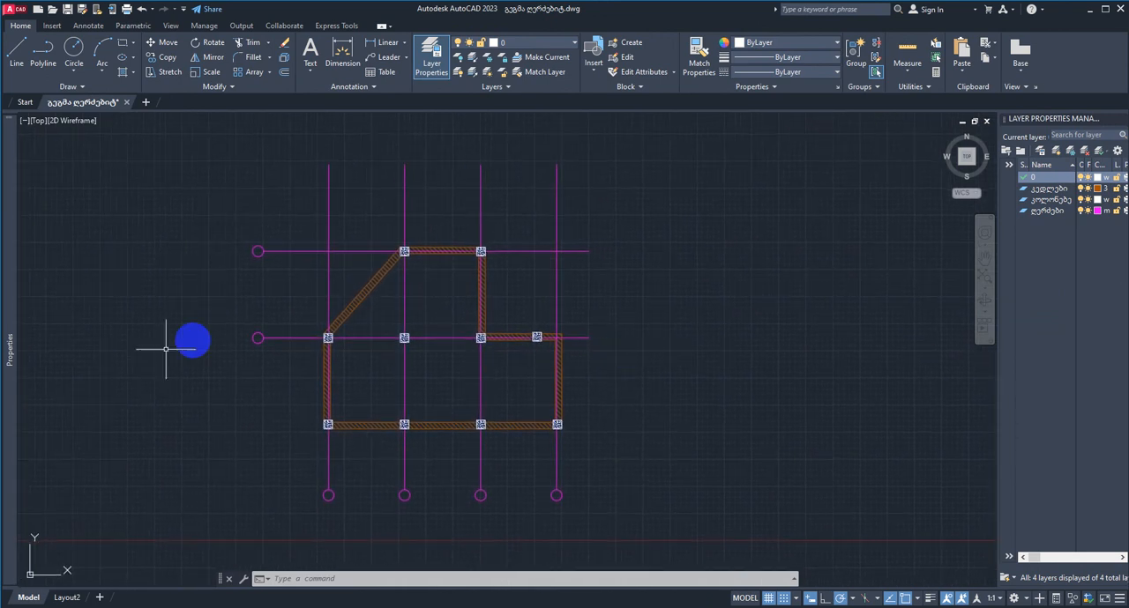
# Step: Open the Layout2 layout and rename it "გეგმა"
pyautogui.moveTo(10, 511)
pyautogui.moveTo(69, 598)
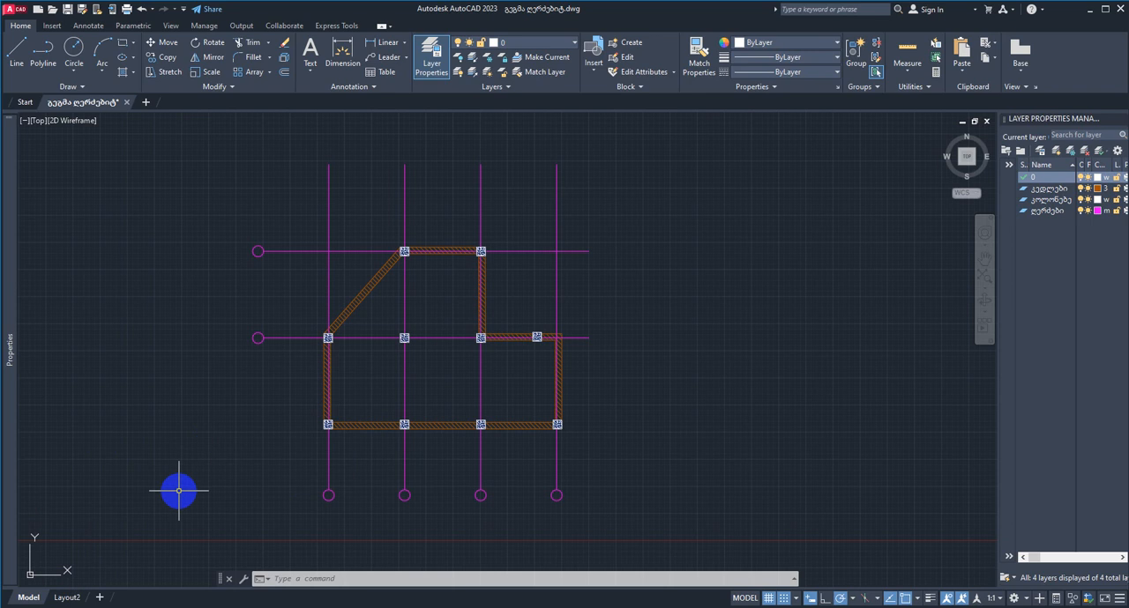
pyautogui.click(67, 598)
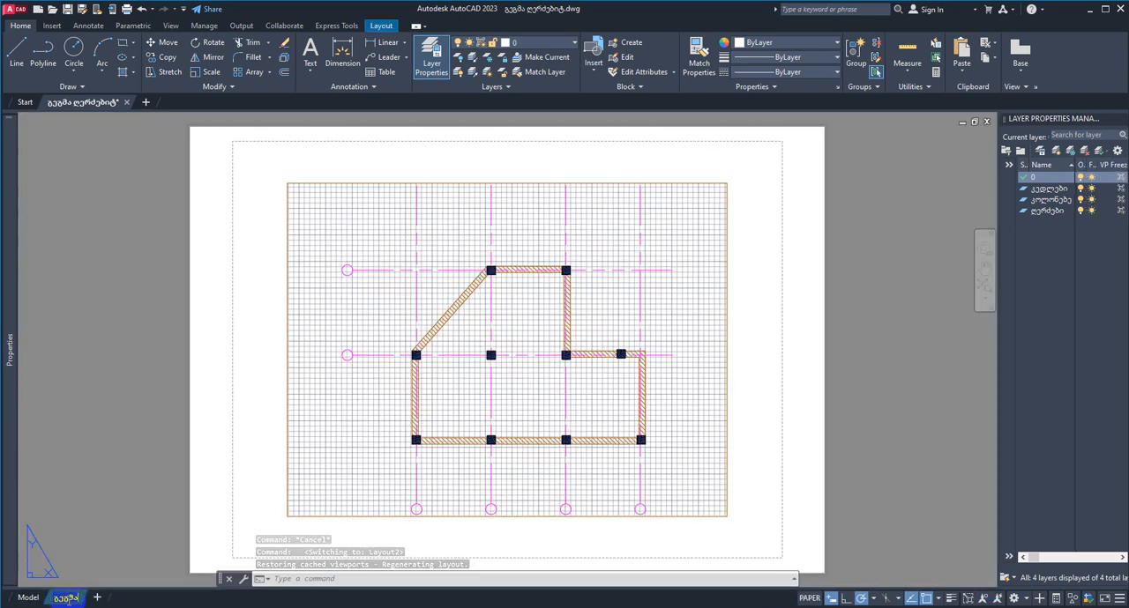
pyautogui.click(788, 314)
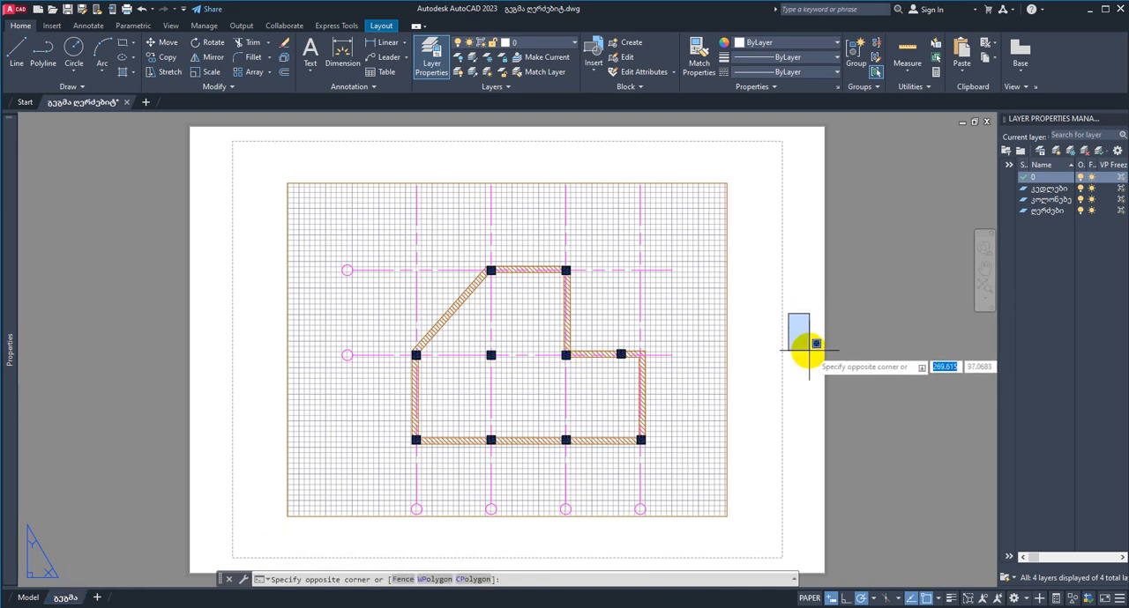
pyautogui.press('Escape')
pyautogui.moveTo(768, 361); pyautogui.dragTo(737, 349, button='middle')
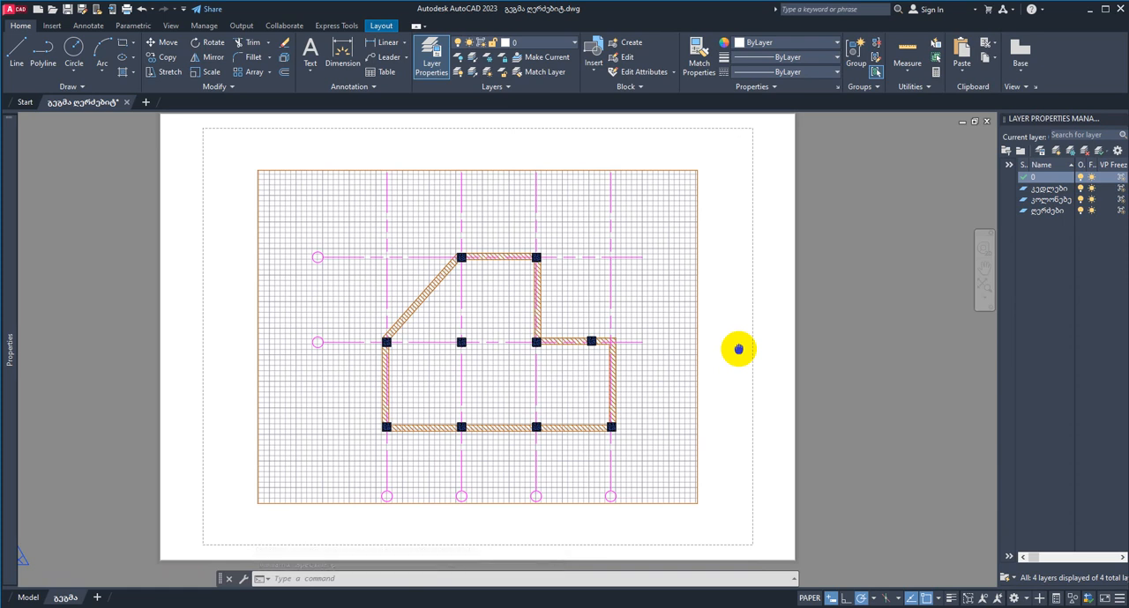
pyautogui.moveTo(738, 349); pyautogui.dragTo(737, 352, button='middle')
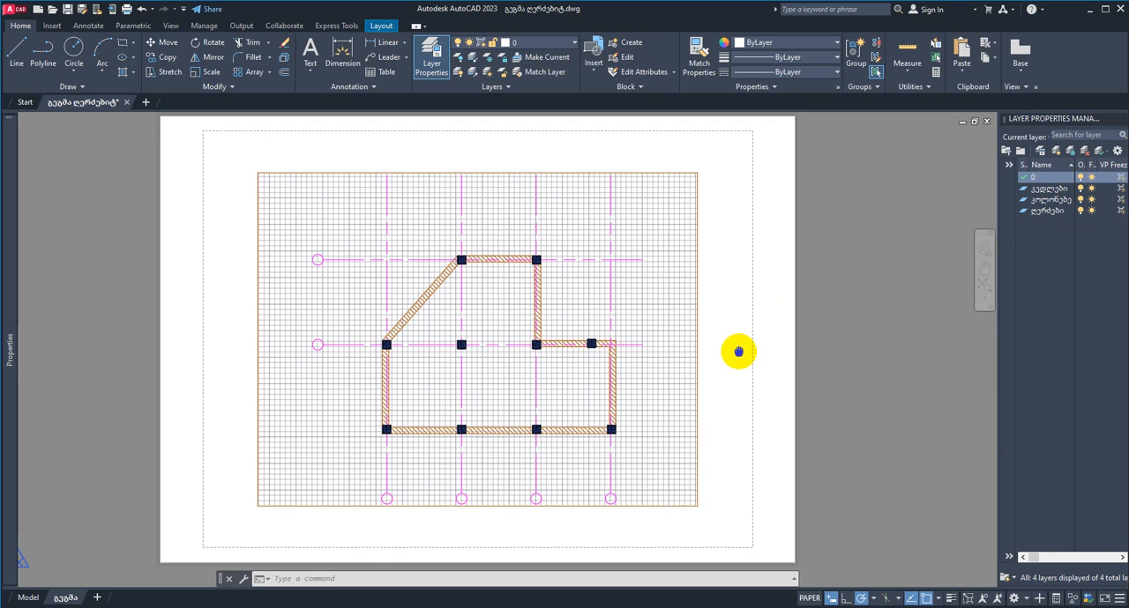
pyautogui.moveTo(738, 351); pyautogui.dragTo(740, 351, button='middle')
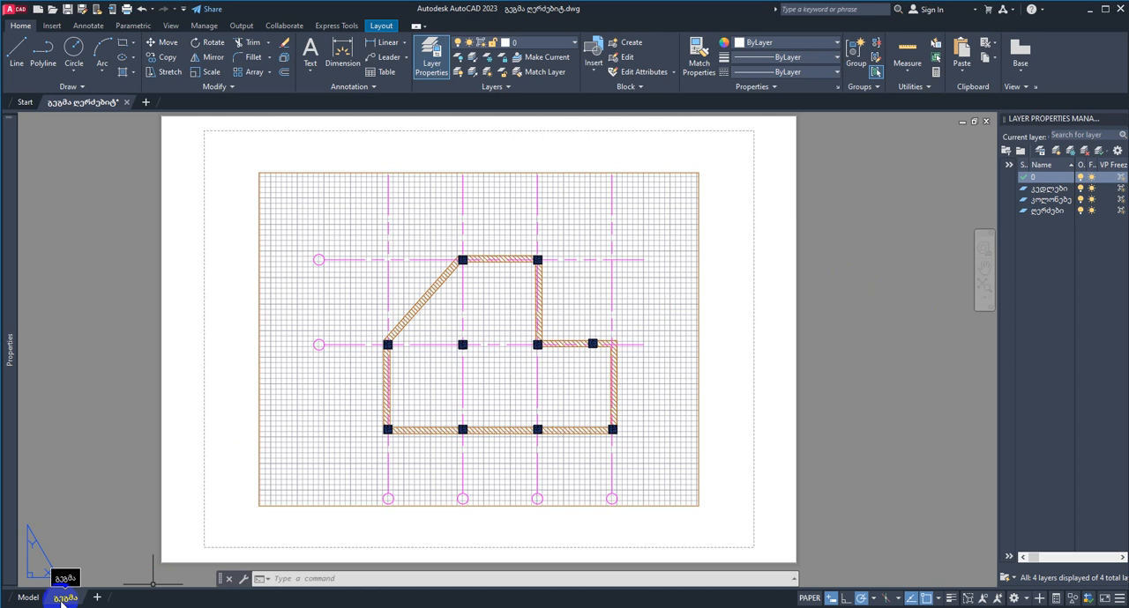
# Step: Delete the viewport from the გეგმა layout and check the floor plan in model space before returning to the layout
pyautogui.click(380, 25)
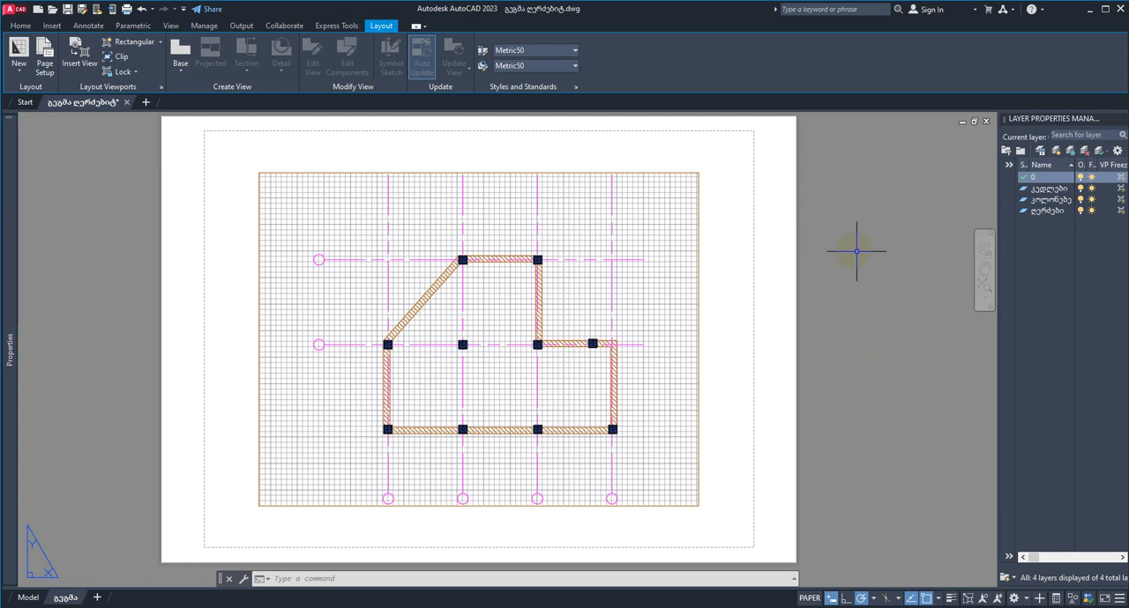
pyautogui.click(699, 313)
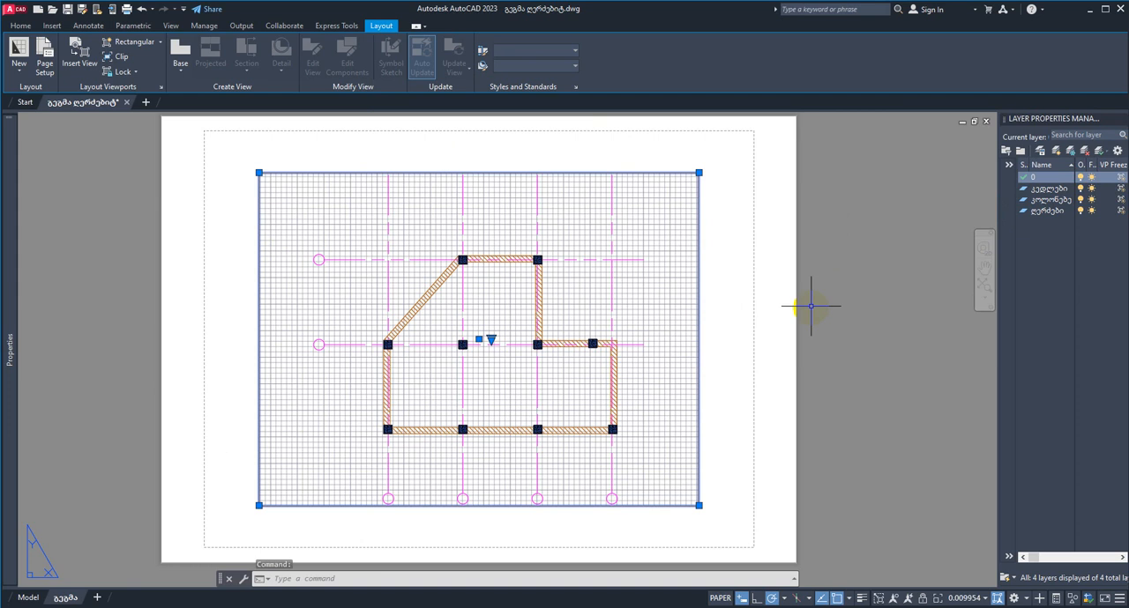
pyautogui.press('Delete')
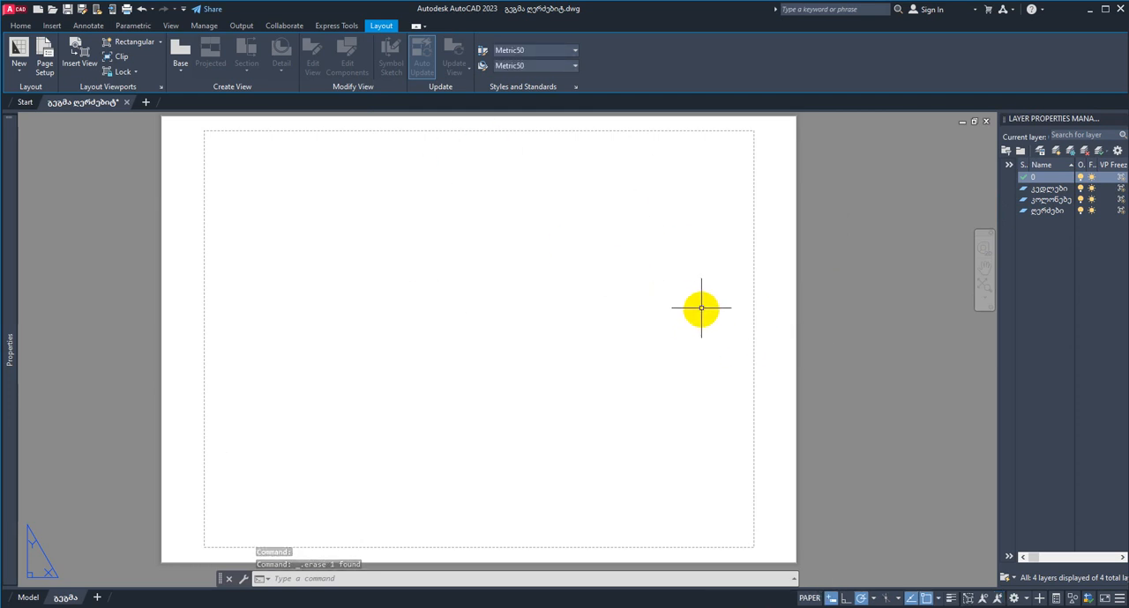
pyautogui.click(28, 598)
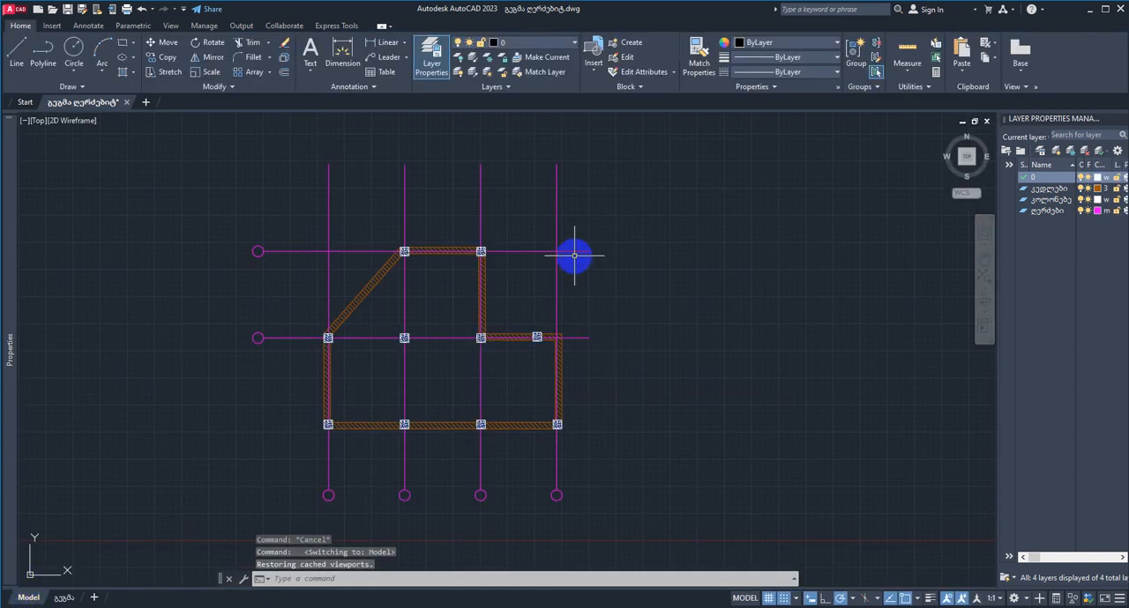
pyautogui.click(63, 598)
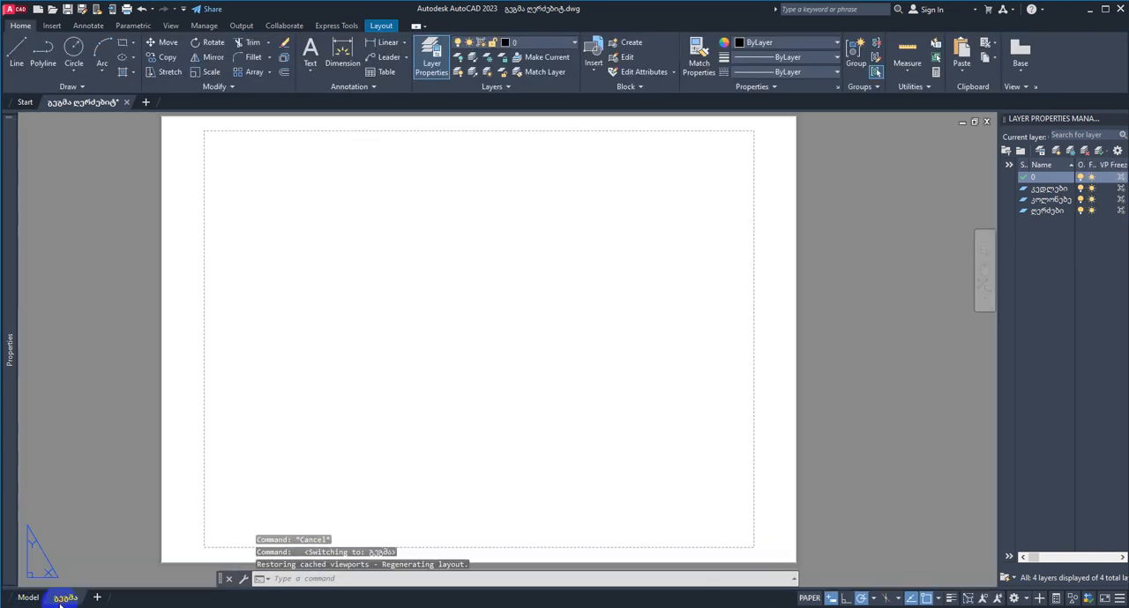
# Step: Create a new page setup named "A3 a" for the გეგმა layout, starting from the layout's own settings
pyautogui.click(379, 26)
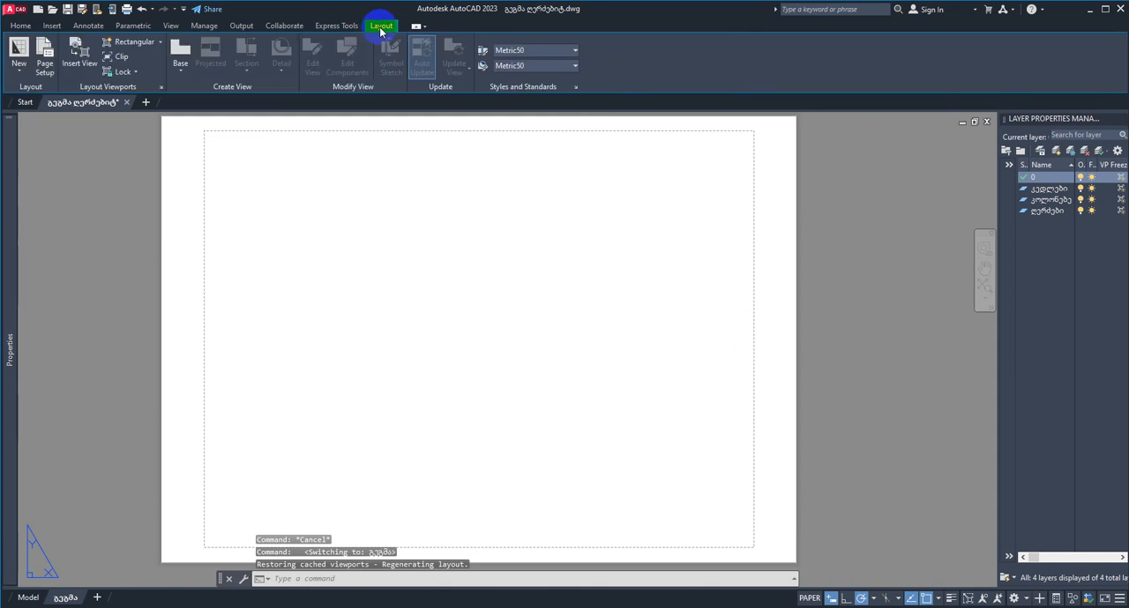
pyautogui.click(53, 58)
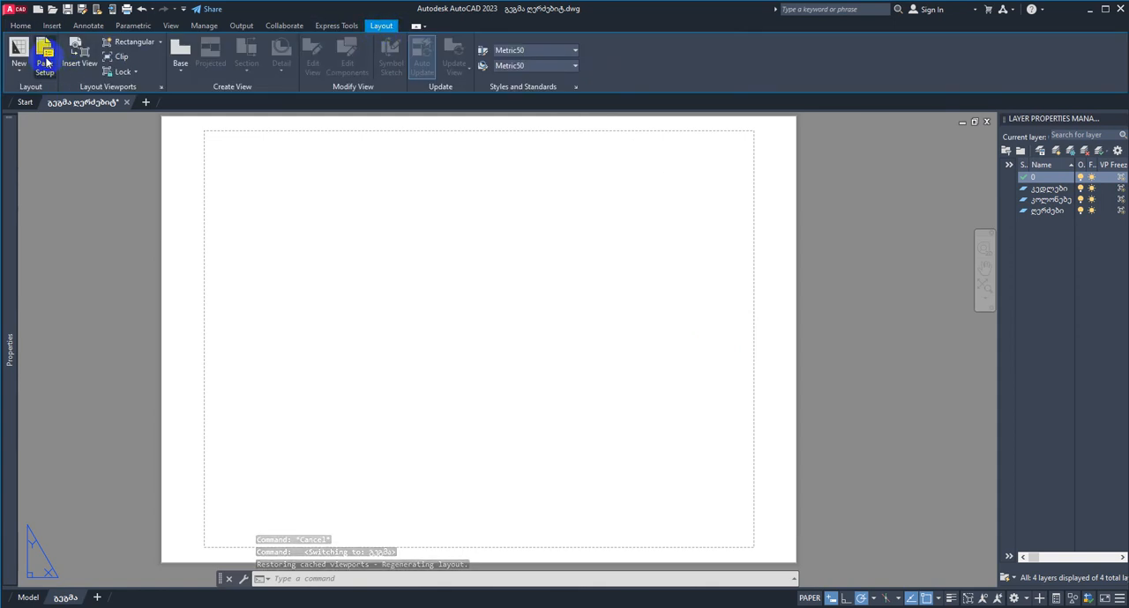
pyautogui.moveTo(804, 137); pyautogui.dragTo(517, 140)
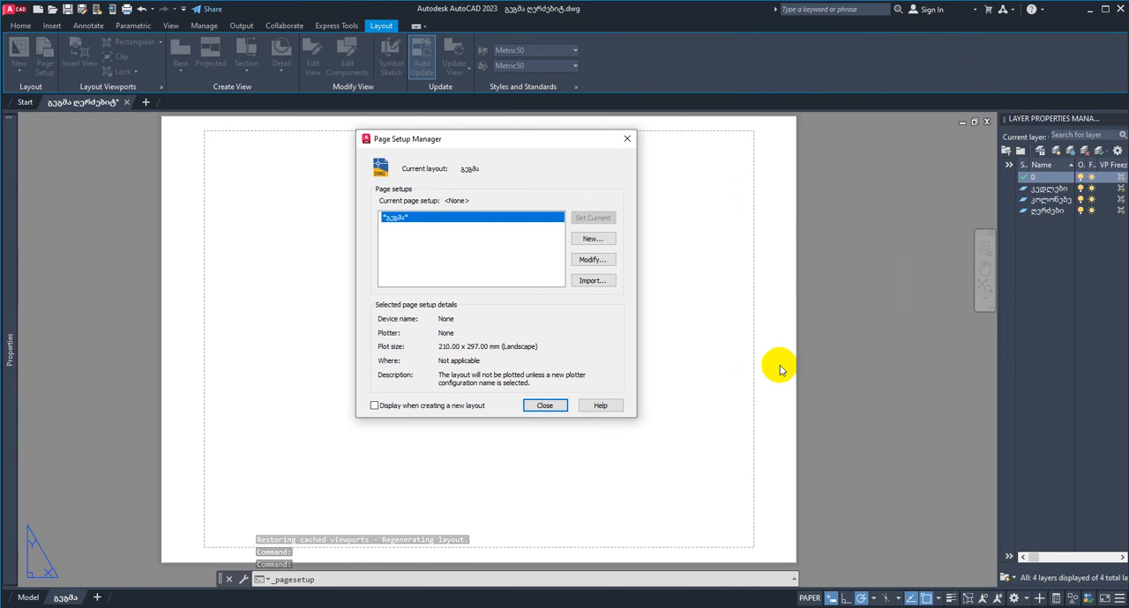
pyautogui.click(591, 239)
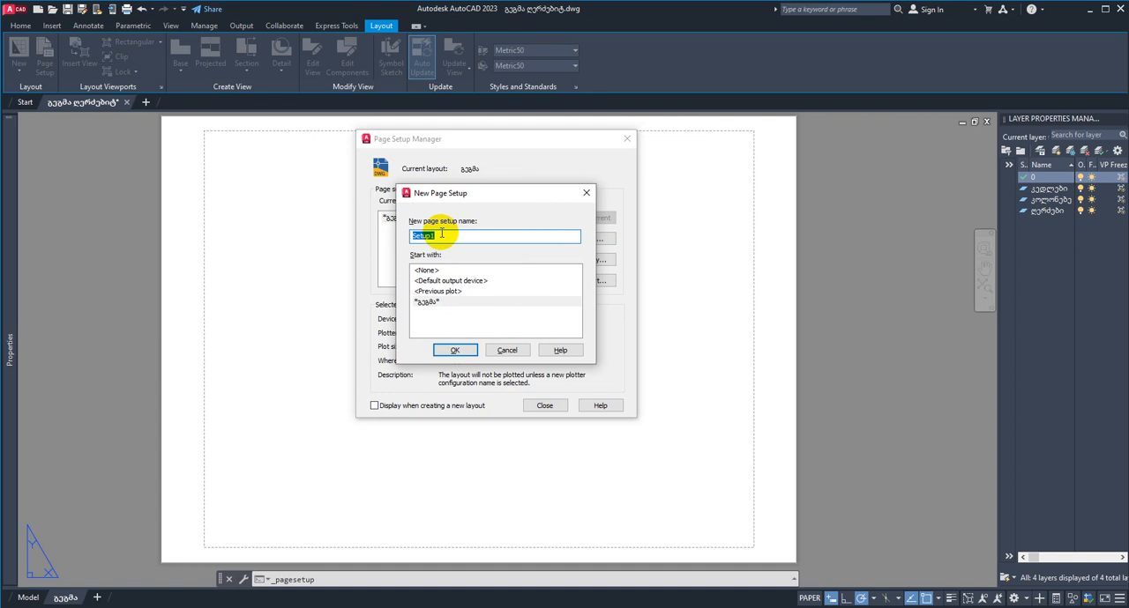
pyautogui.hotkey('alt', 'shift')
pyautogui.click(456, 351)
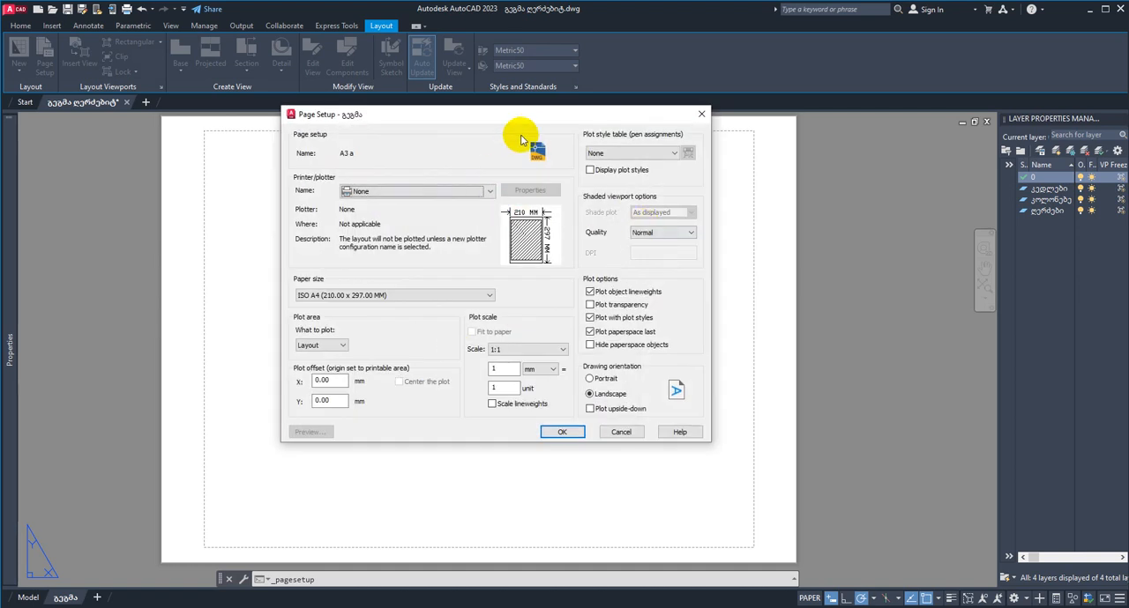
# Step: Try DWG To PDF.pc3 as the plotter and view its PDF quality options
pyautogui.moveTo(532, 119); pyautogui.dragTo(532, 158)
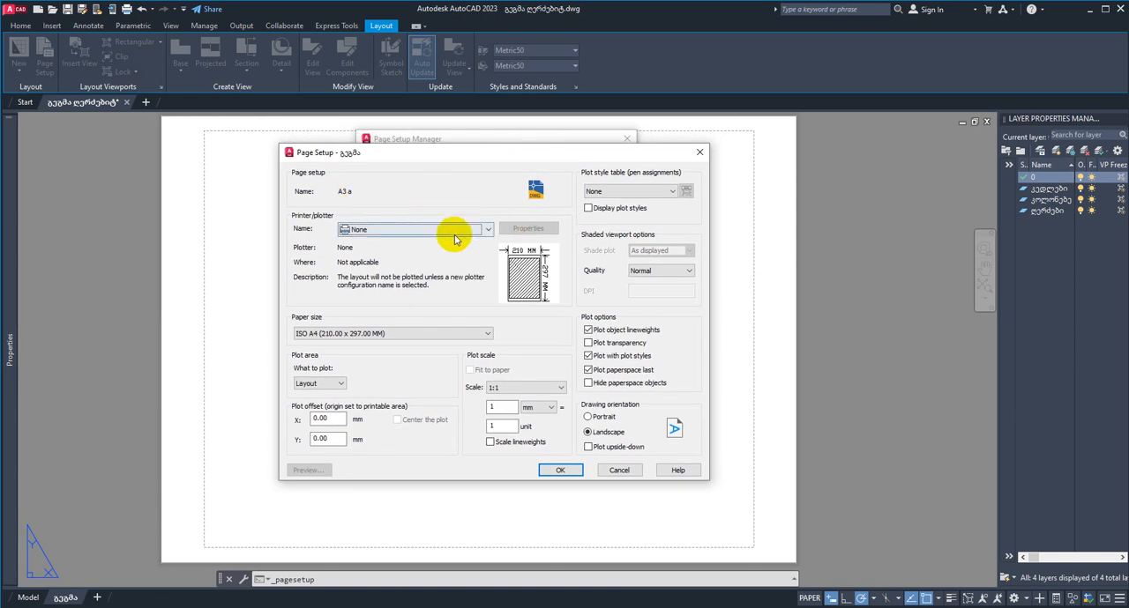
pyautogui.click(489, 233)
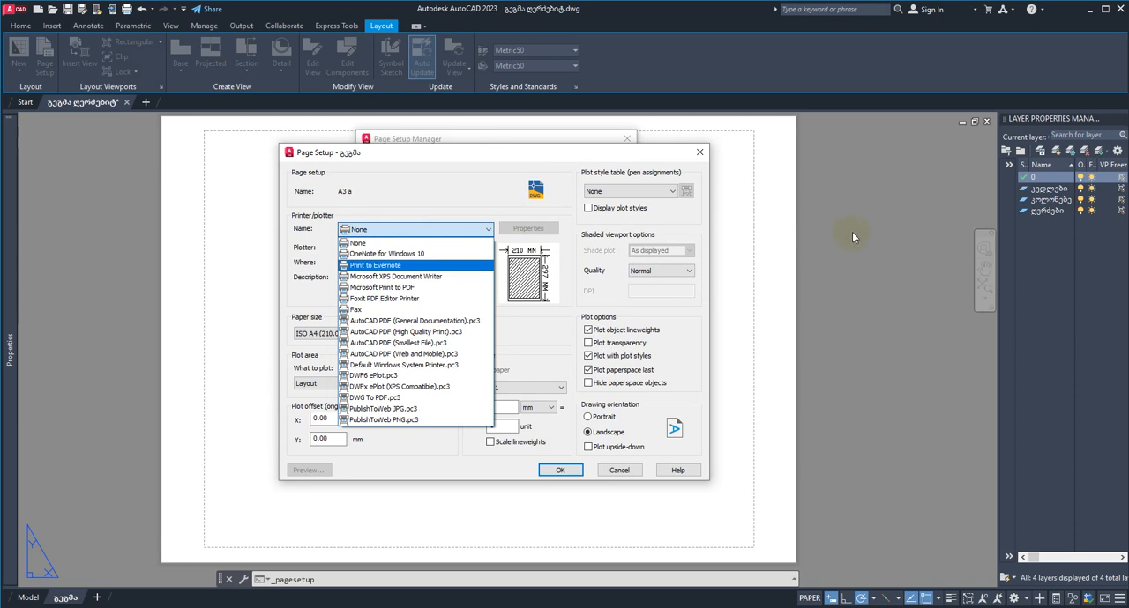
pyautogui.click(402, 400)
pyautogui.click(470, 297)
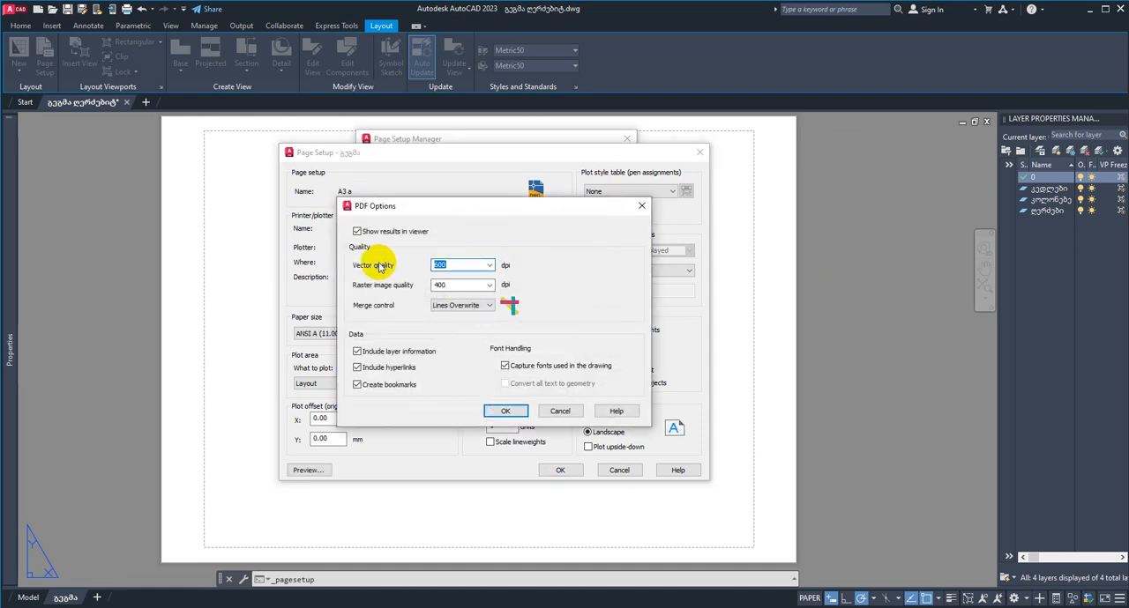
pyautogui.click(559, 411)
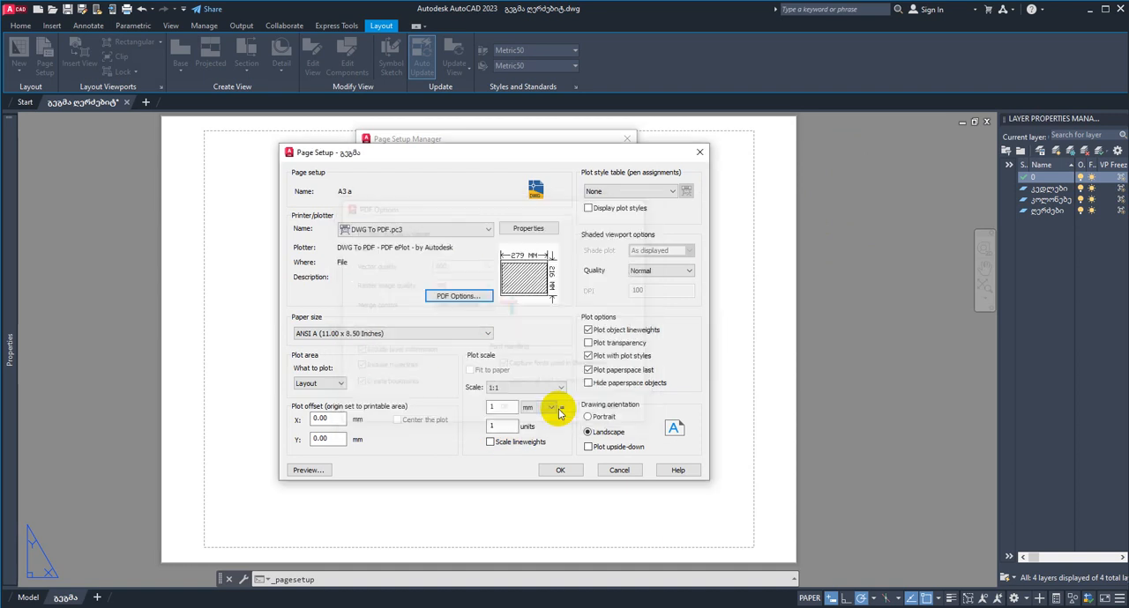
# Step: Set the plotter to AutoCAD PDF (General Documentation).pc3 and review its PDF quality options without changing them
pyautogui.click(480, 229)
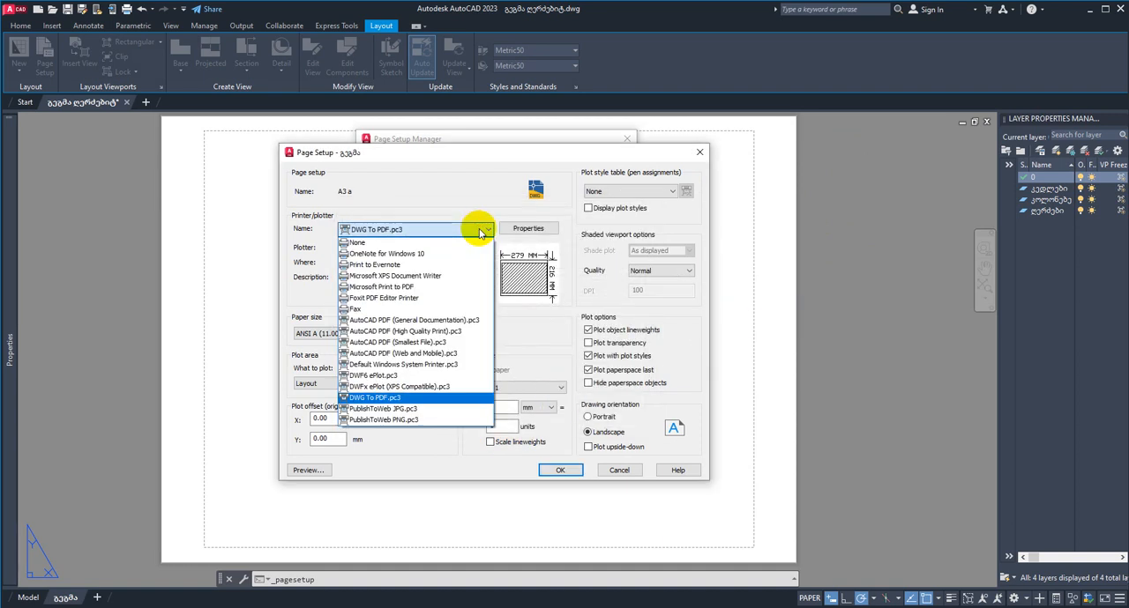
pyautogui.click(449, 323)
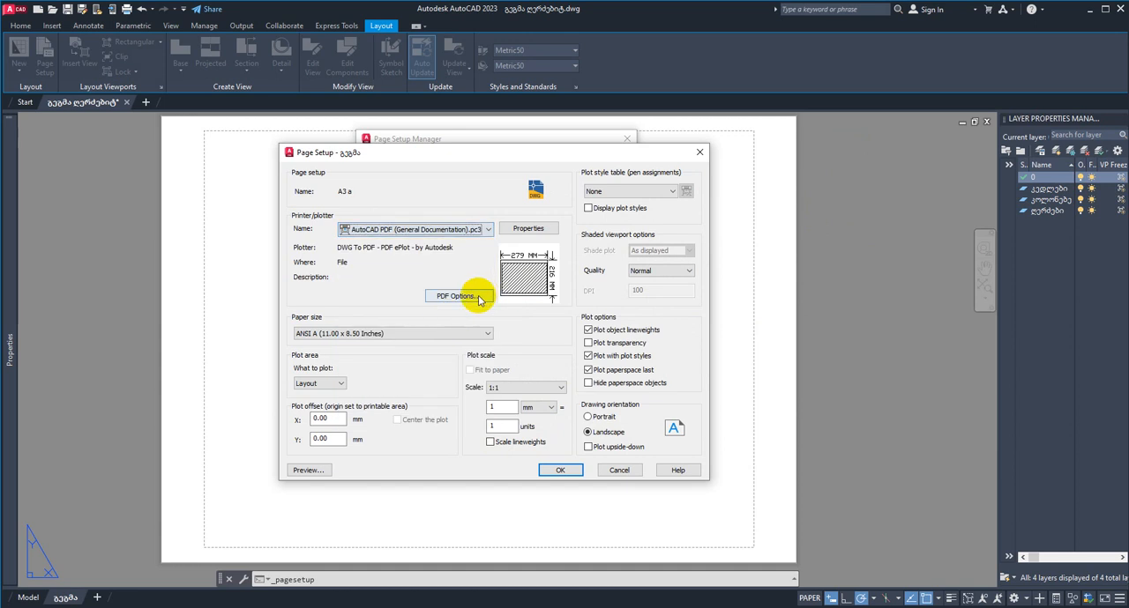
pyautogui.click(465, 294)
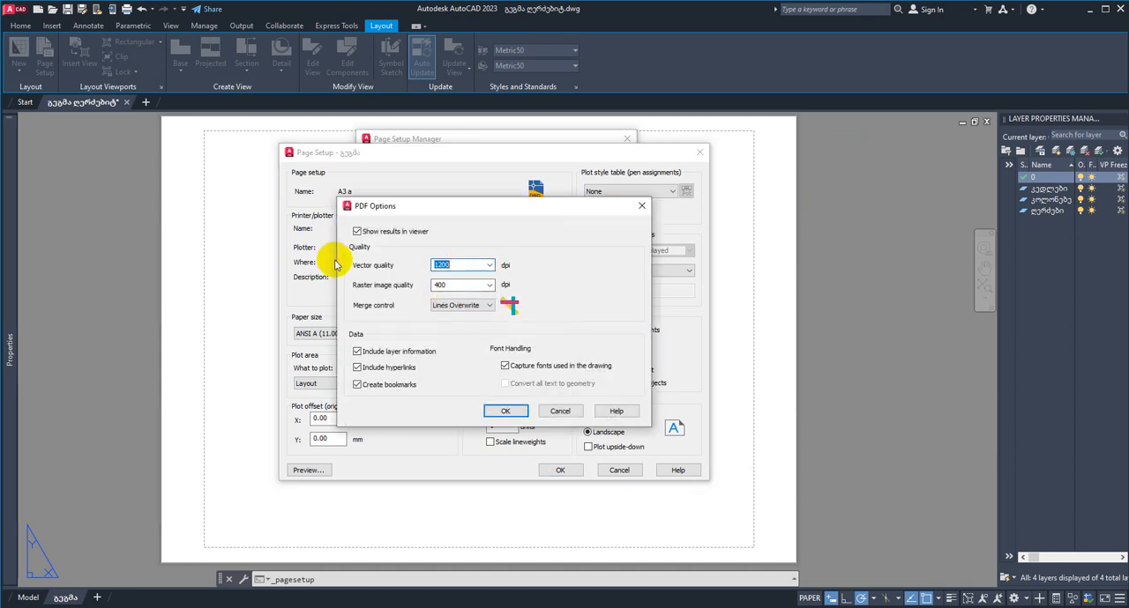
pyautogui.click(441, 285)
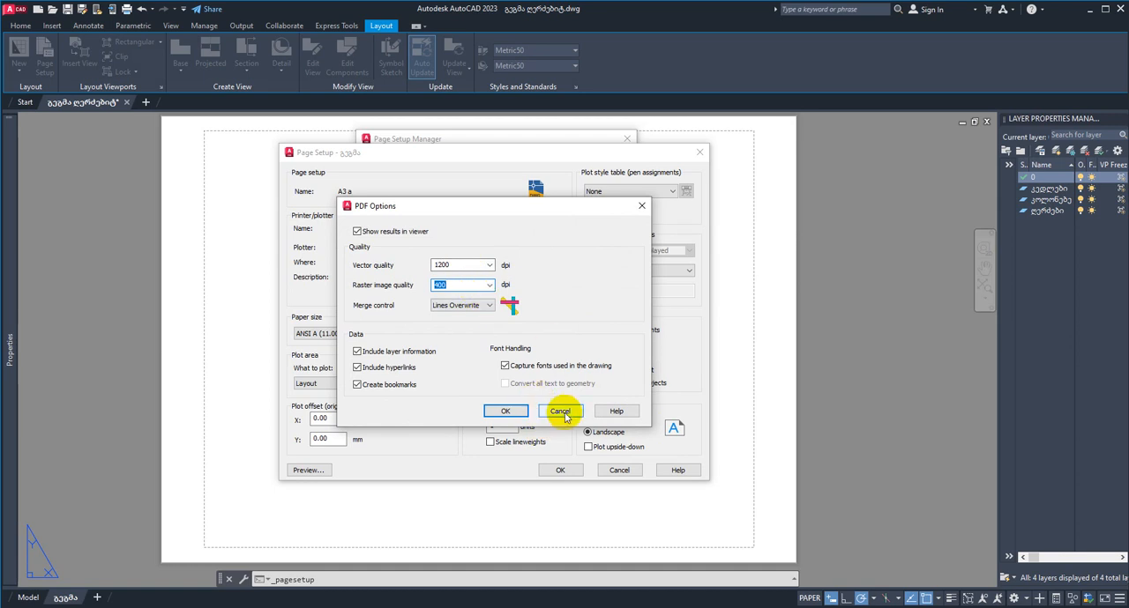
pyautogui.click(561, 412)
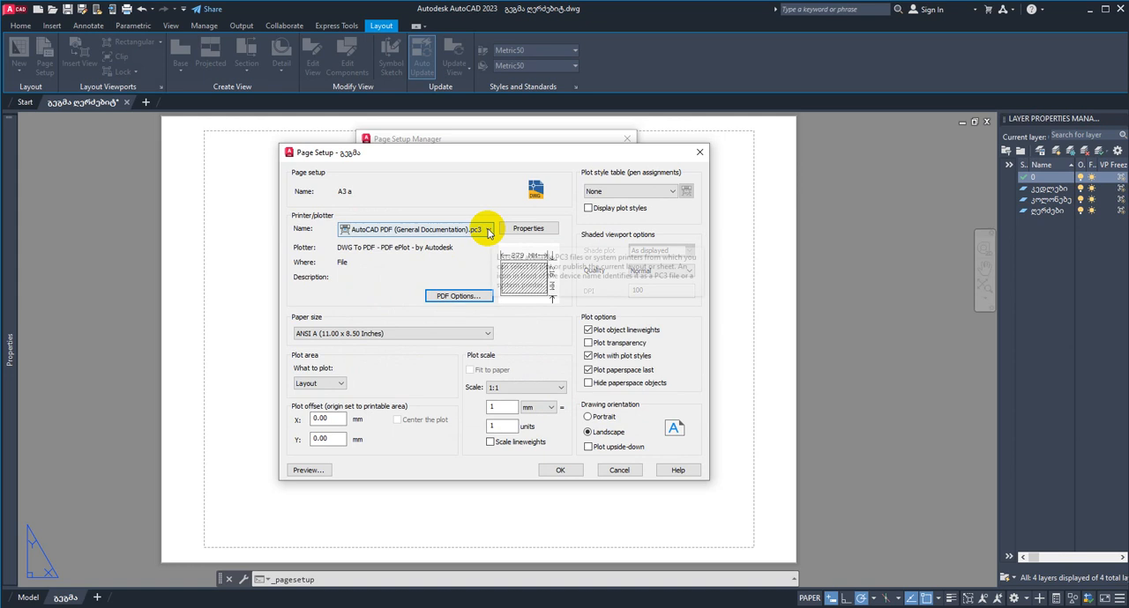
pyautogui.click(488, 230)
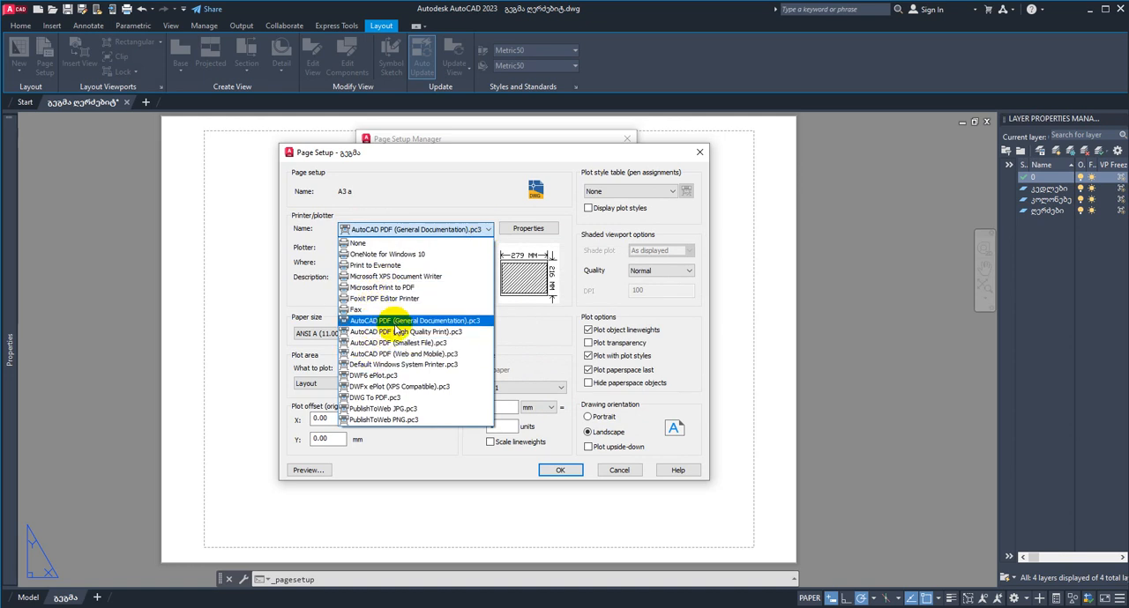
pyautogui.click(542, 352)
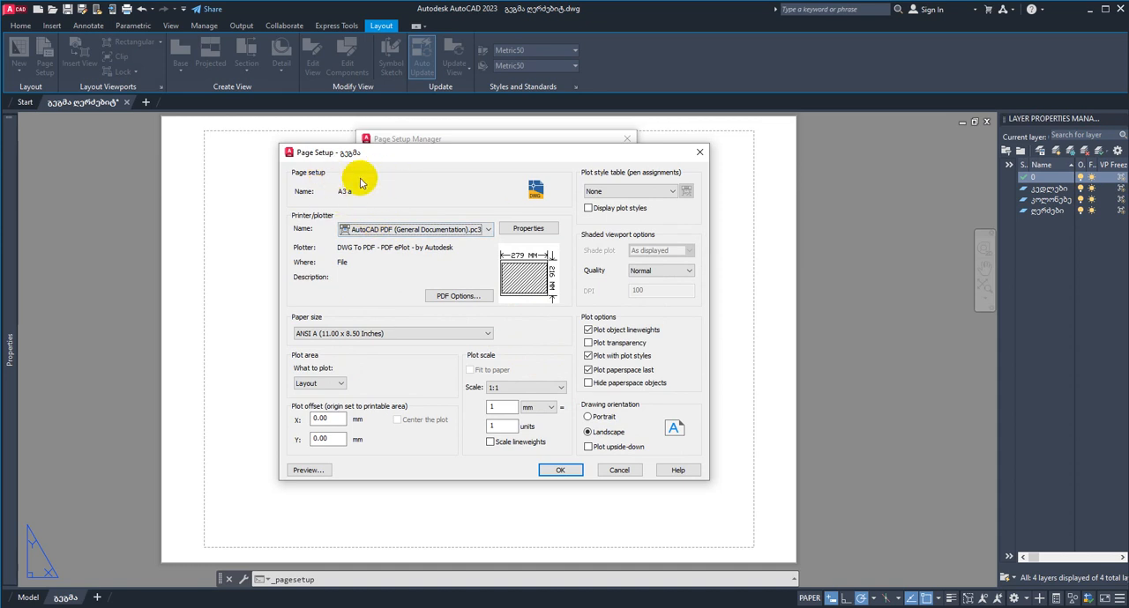
# Step: Set the page setup's paper size to ISO full bleed A3 (297.00 x 420.00 MM)
pyautogui.click(488, 334)
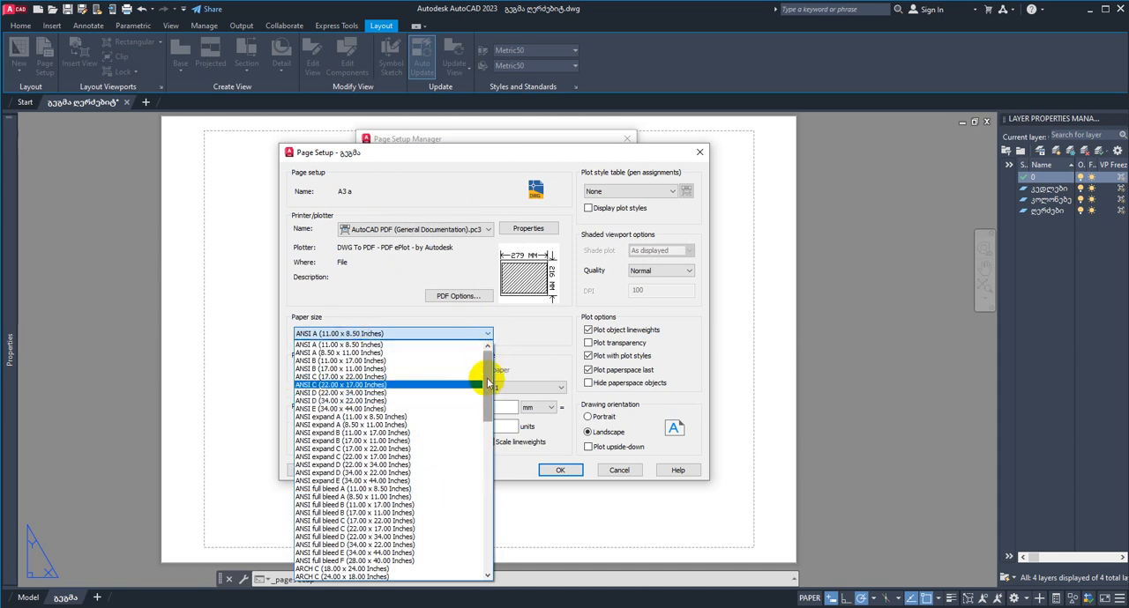
pyautogui.moveTo(486, 360); pyautogui.dragTo(486, 553)
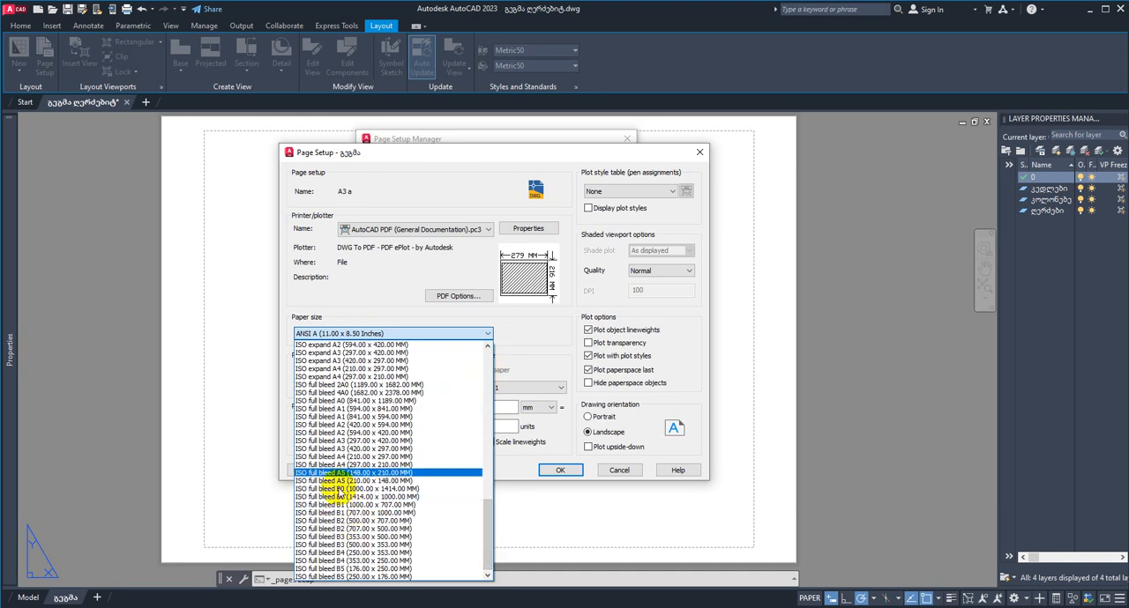
pyautogui.scroll(3, 339, 397)
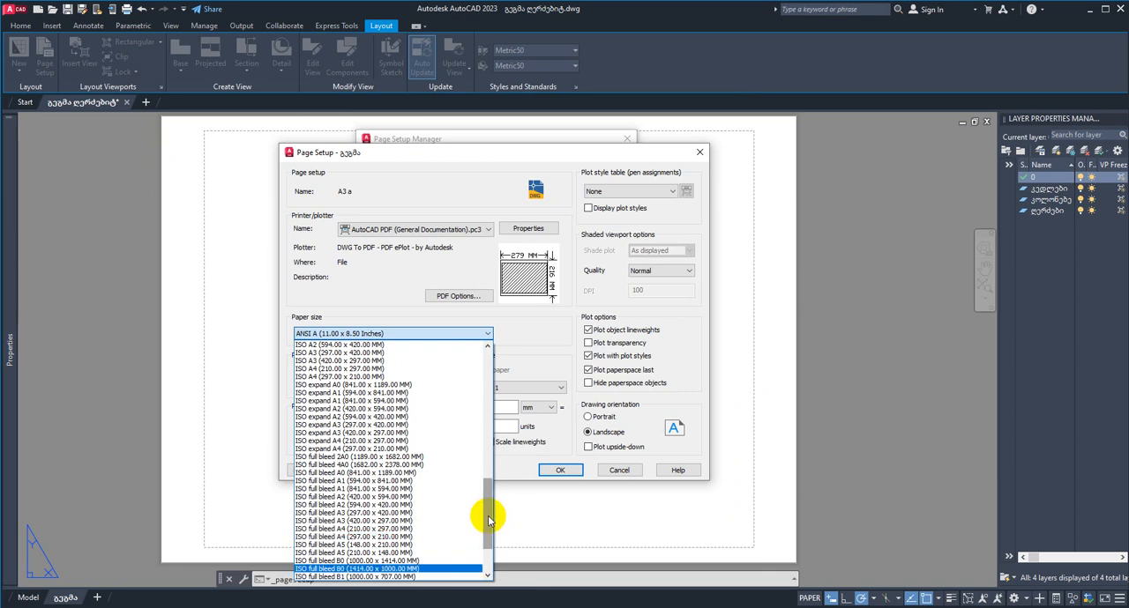
pyautogui.scroll(-3, 490, 528)
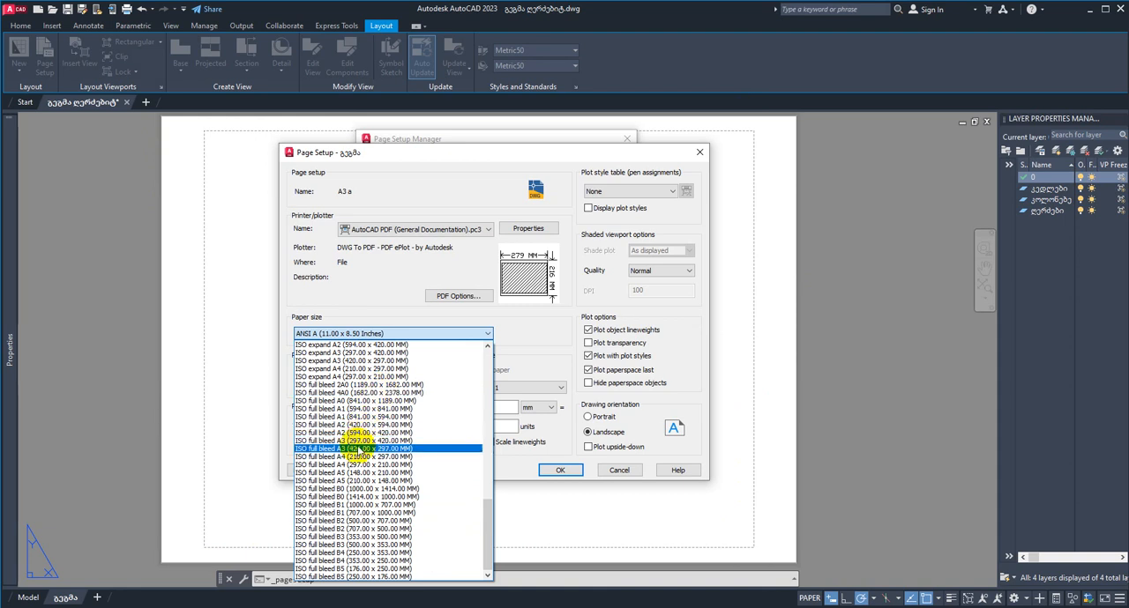
pyautogui.click(358, 441)
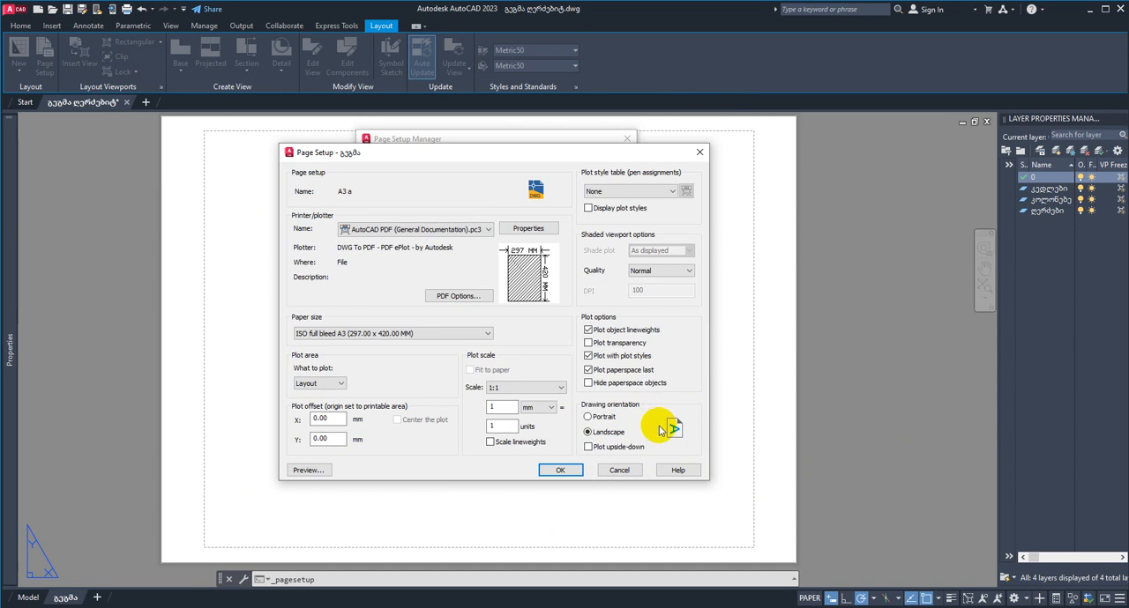
# Step: Try portrait orientation, return to landscape, and set the paper size to ISO full bleed A3 (420.00 x 297.00 MM)
pyautogui.click(588, 416)
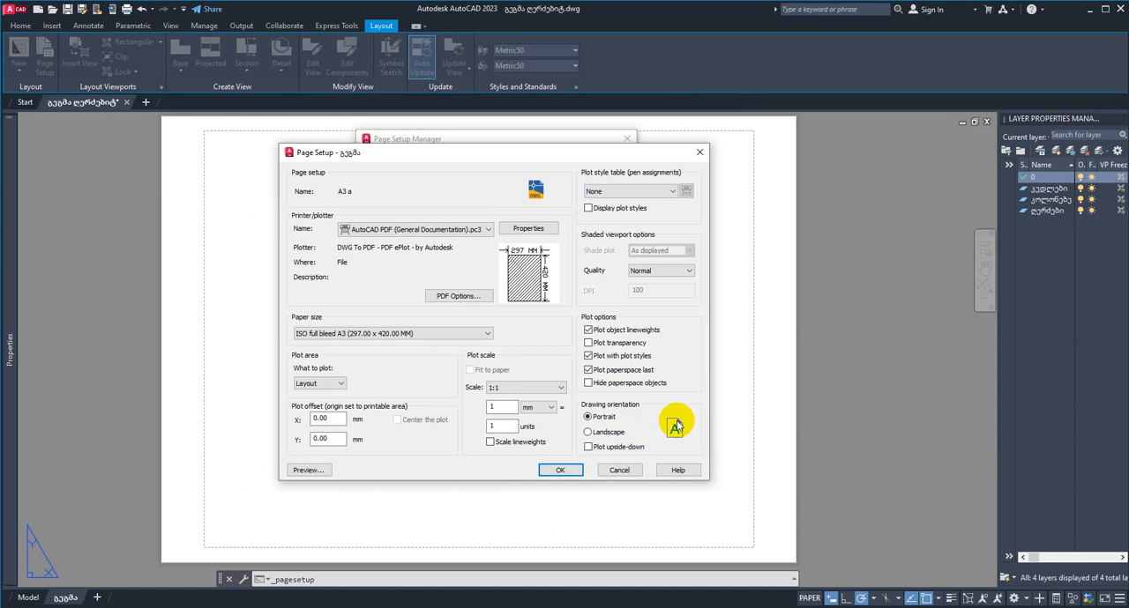
pyautogui.click(588, 433)
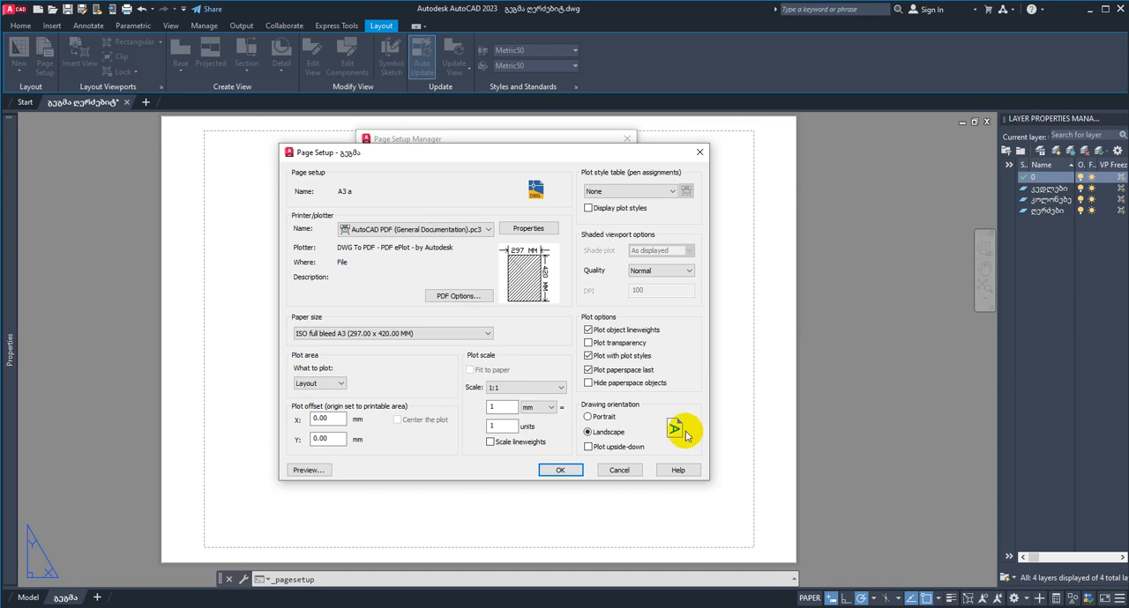
pyautogui.click(474, 332)
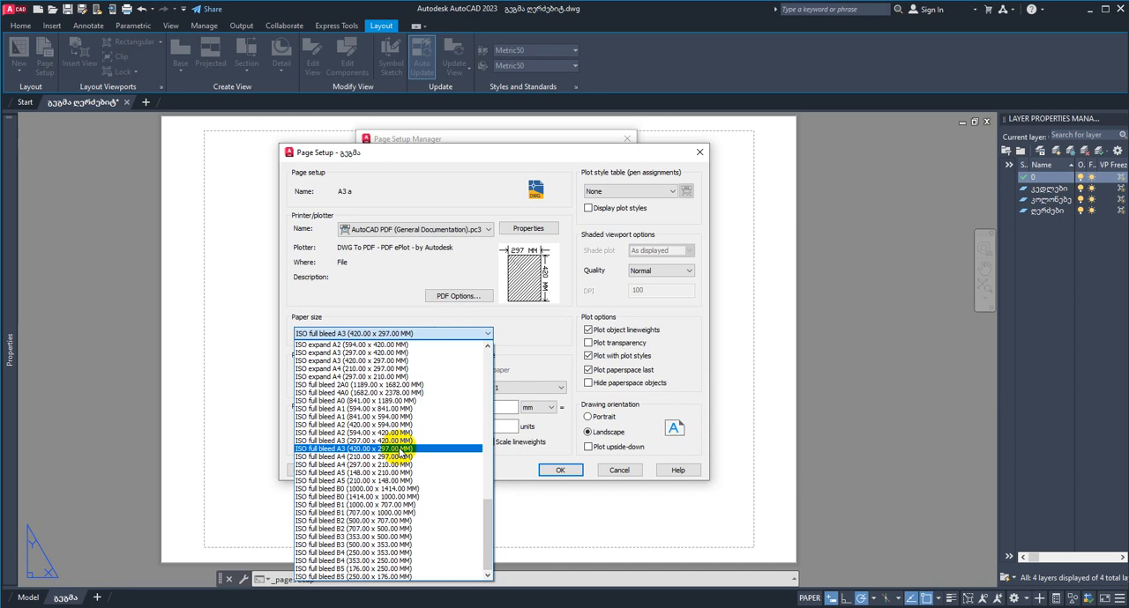
pyautogui.click(401, 449)
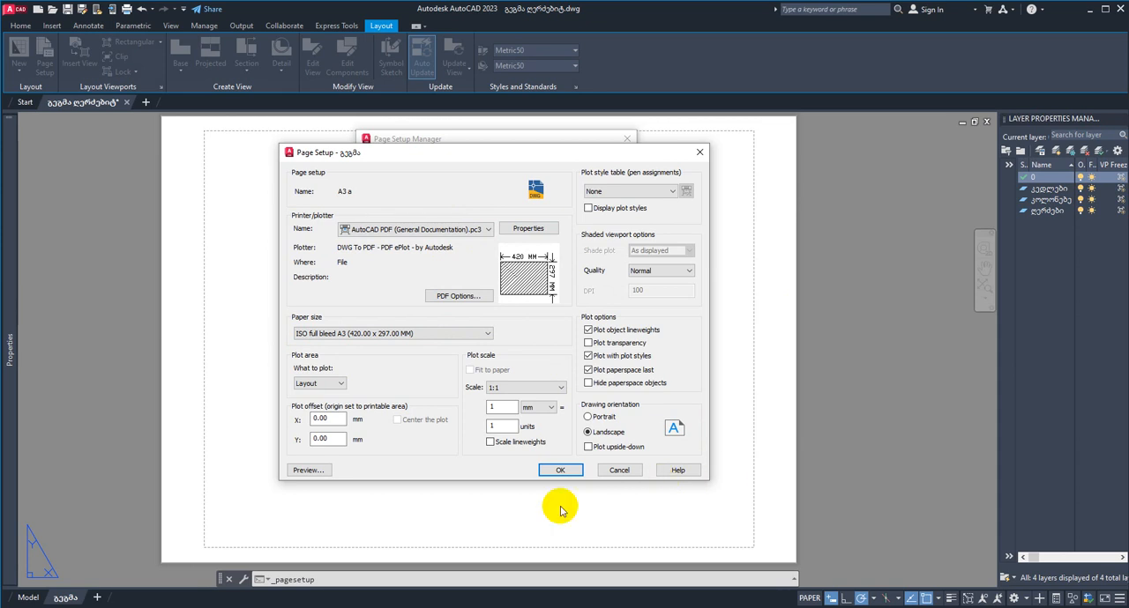
# Step: Review the plot scale units, try 10 and 1000 mm per drawing unit, and restore the scale to 1 mm per unit
pyautogui.click(548, 409)
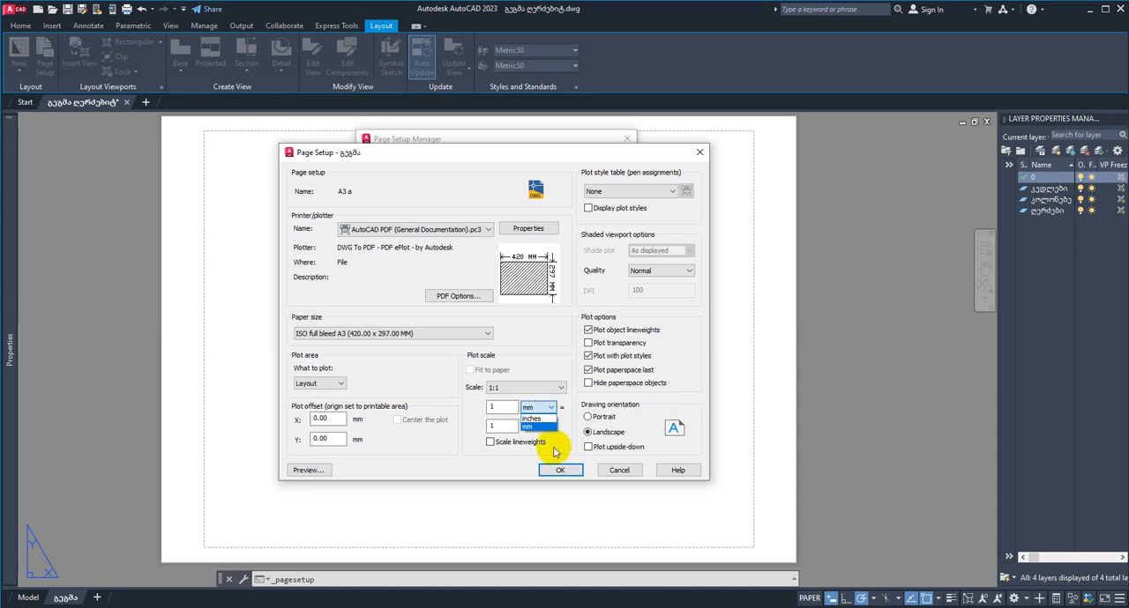
pyautogui.click(569, 408)
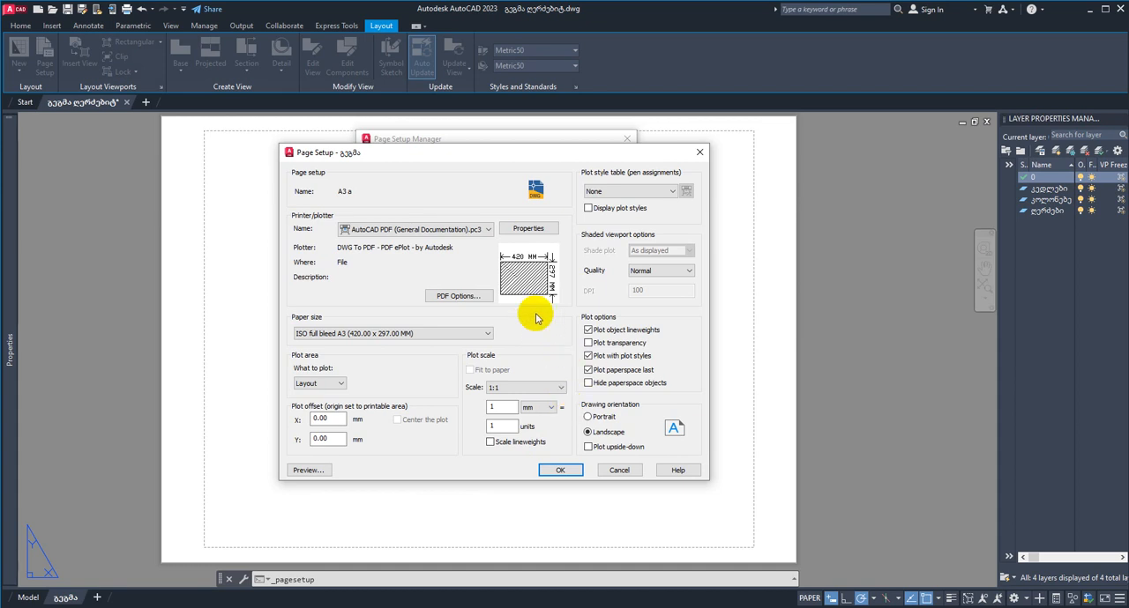
pyautogui.moveTo(525, 158); pyautogui.dragTo(584, 170)
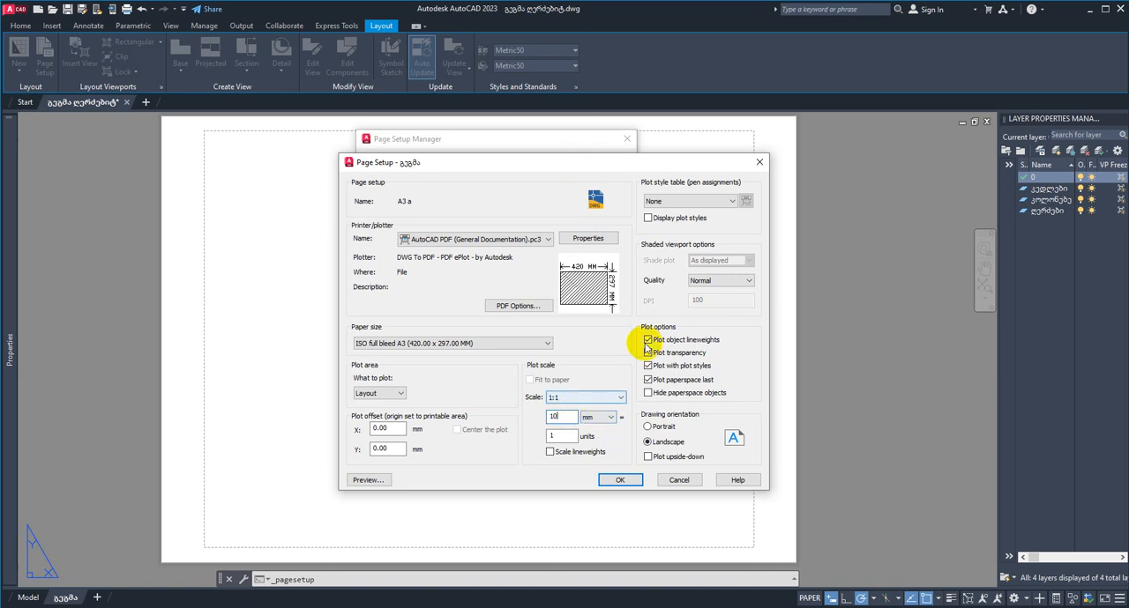
pyautogui.moveTo(565, 417); pyautogui.dragTo(516, 416)
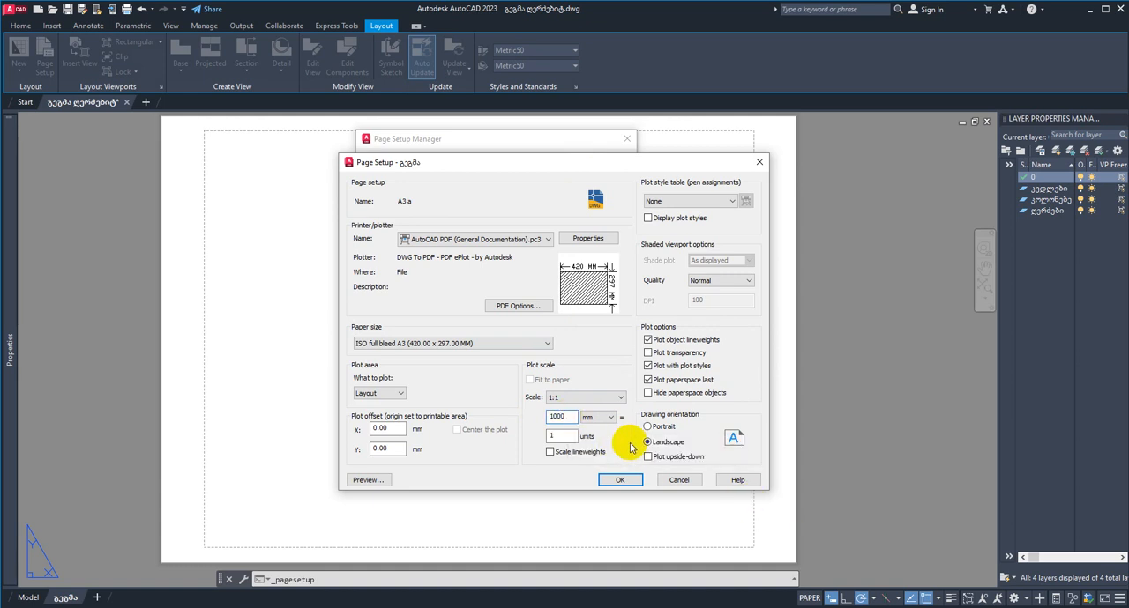
pyautogui.doubleClick(564, 417)
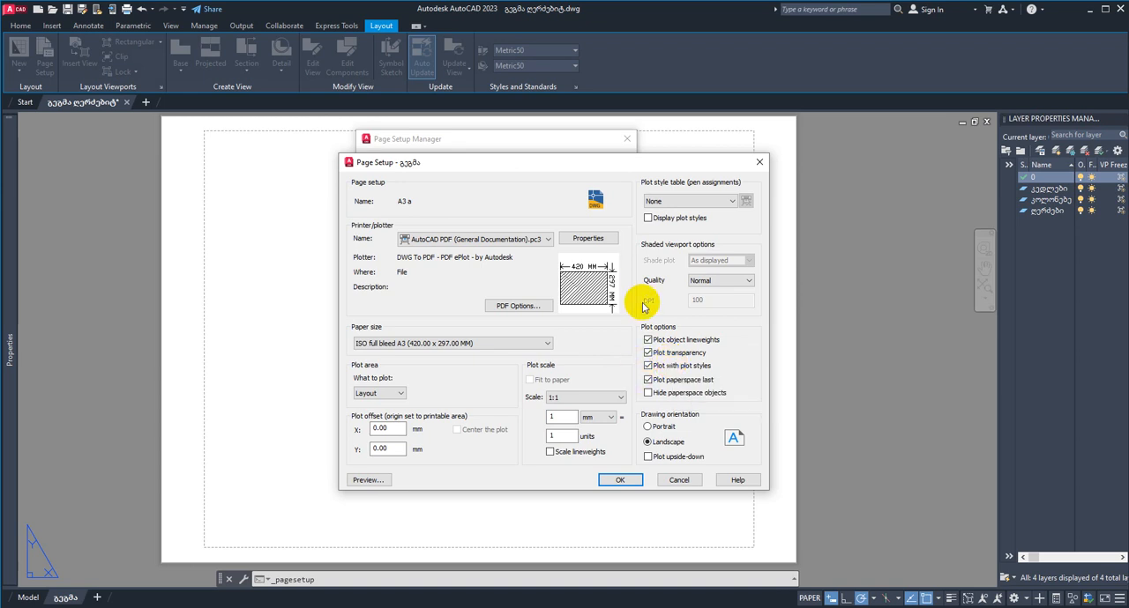
# Step: Save the A3 a page setup with plot transparency enabled and make it current for the გეგმა layout
pyautogui.click(627, 484)
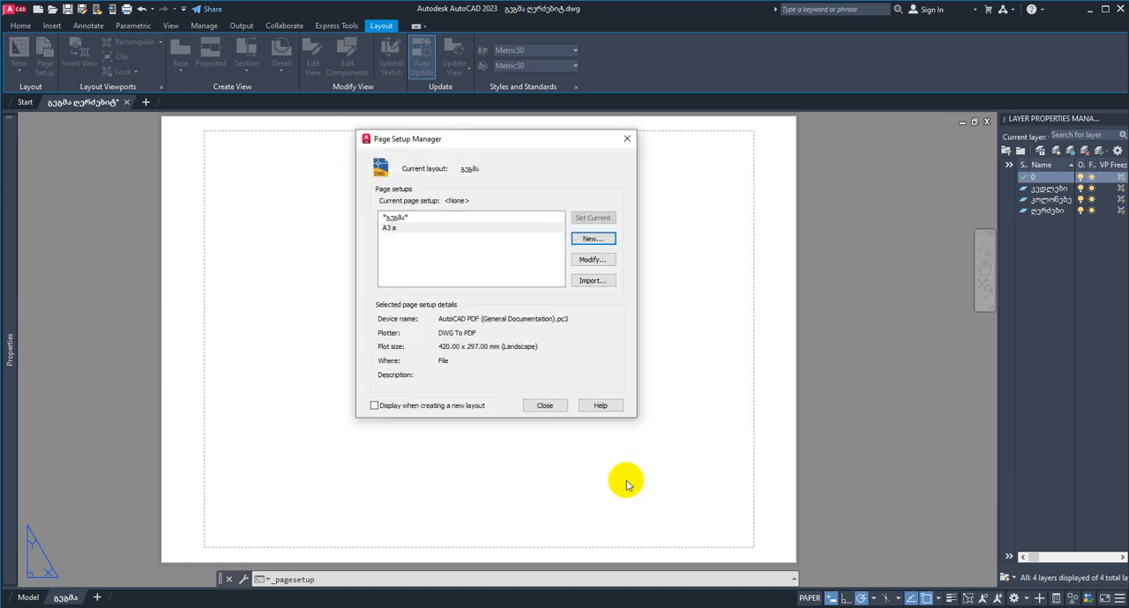
pyautogui.moveTo(500, 139); pyautogui.dragTo(657, 205)
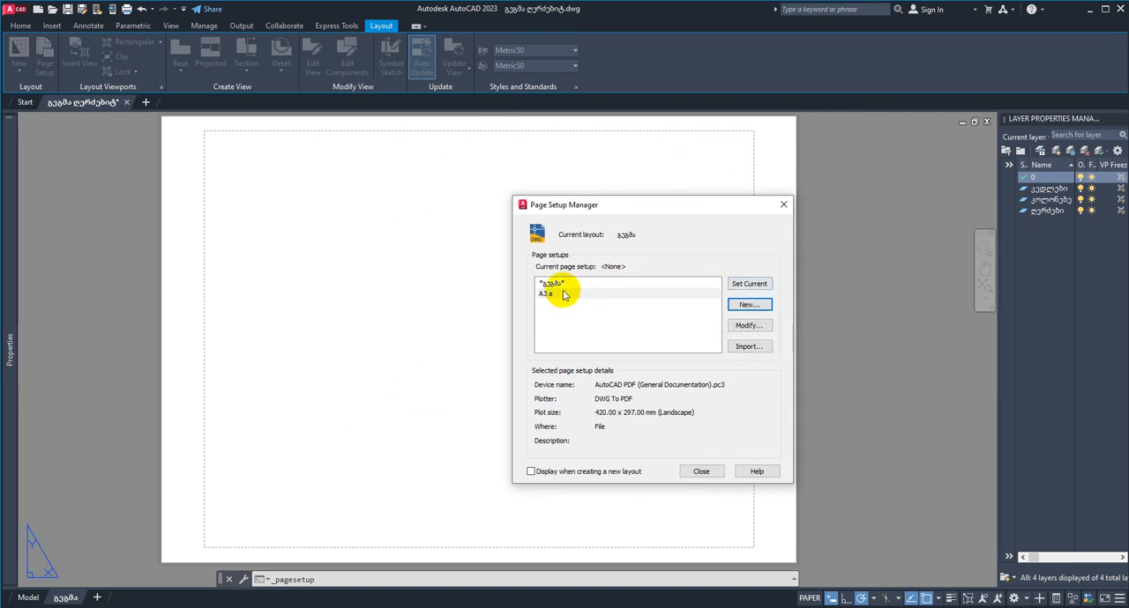
pyautogui.click(751, 284)
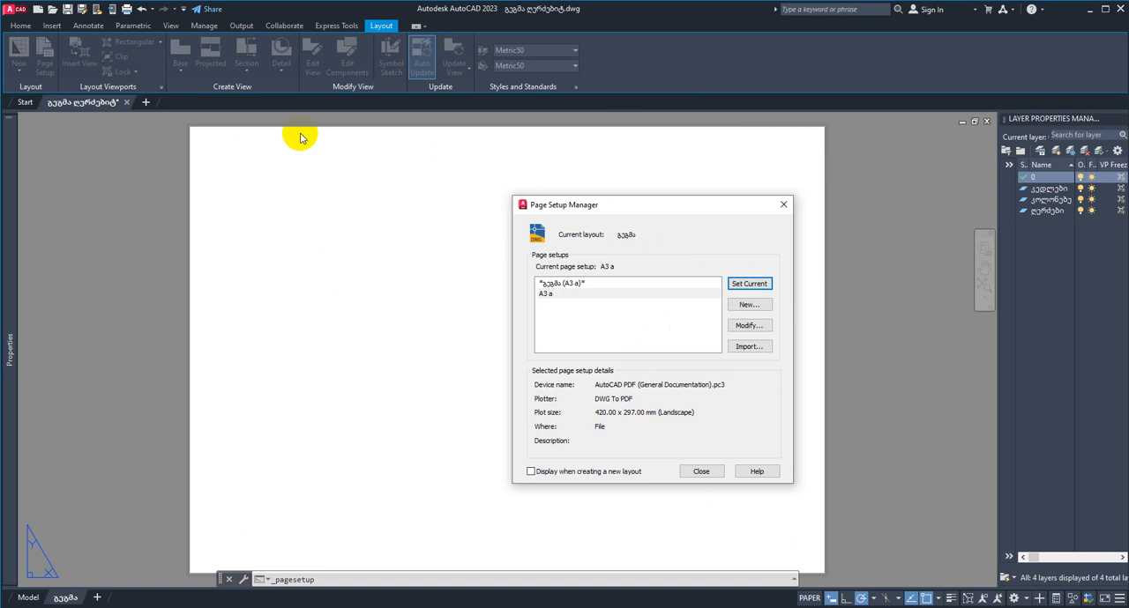
pyautogui.click(783, 206)
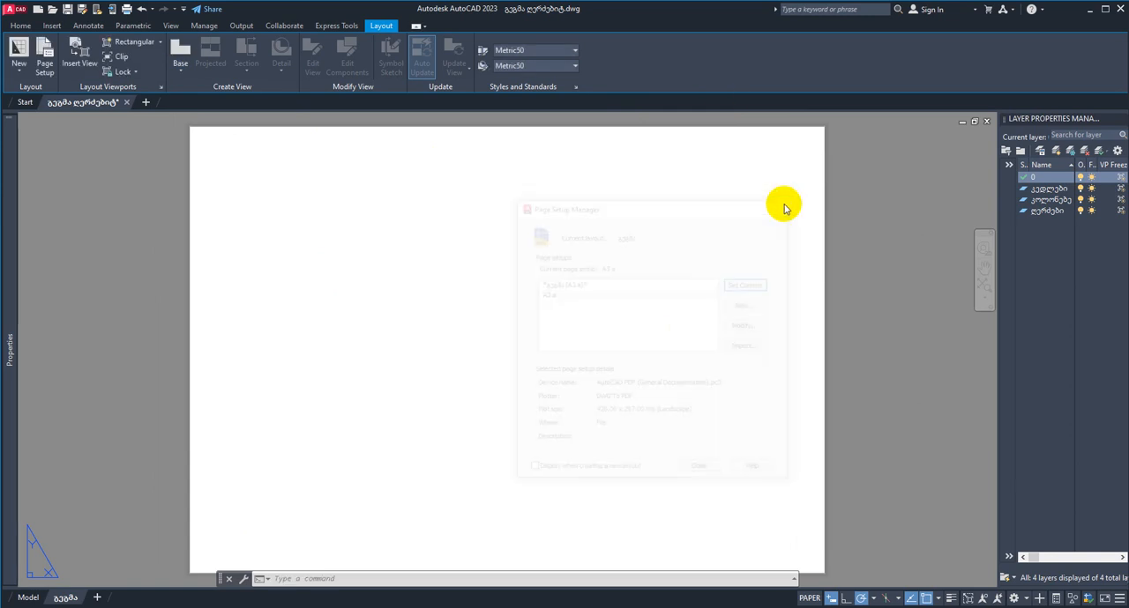
# Step: Examine the blank A3 landscape sheet of the გეგმა layout
pyautogui.moveTo(638, 308)
pyautogui.mouseDown(button='middle')
pyautogui.moveTo(621, 295)
pyautogui.moveTo(640, 306)
pyautogui.mouseUp(button='middle')
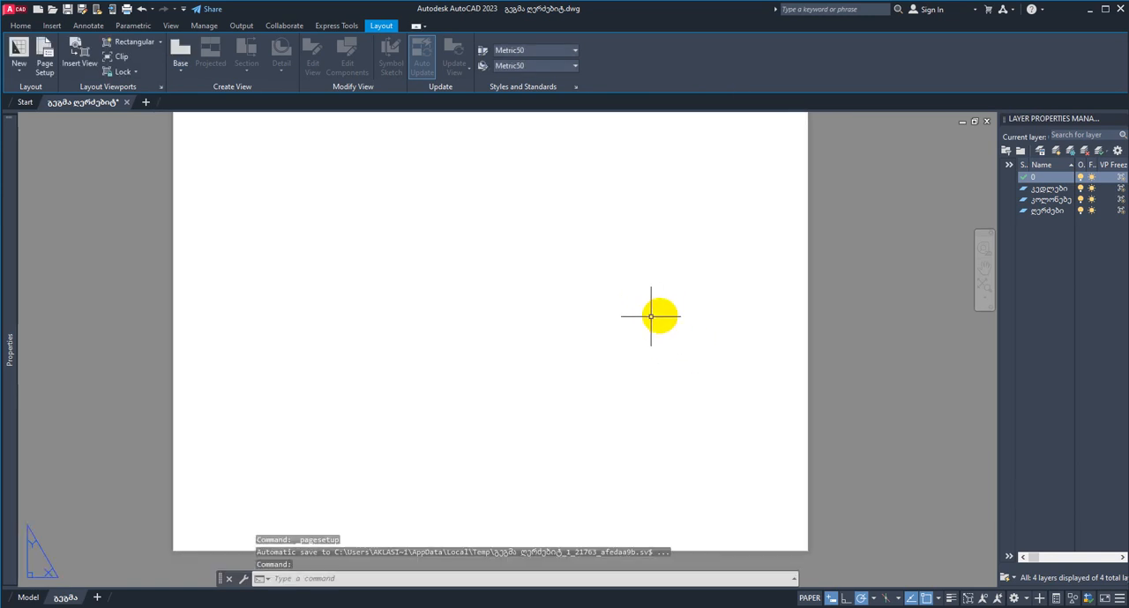
pyautogui.scroll(-2, 607, 320)
pyautogui.scroll(2, 714, 310)
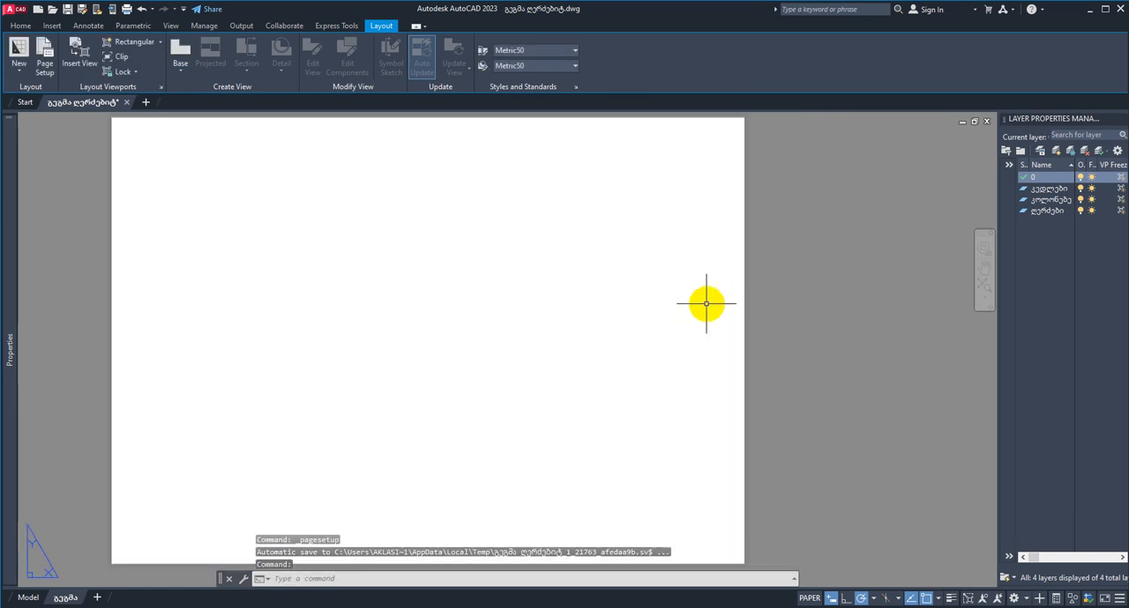
pyautogui.scroll(-2, 701, 301)
pyautogui.scroll(2, 679, 286)
pyautogui.scroll(-2, 684, 290)
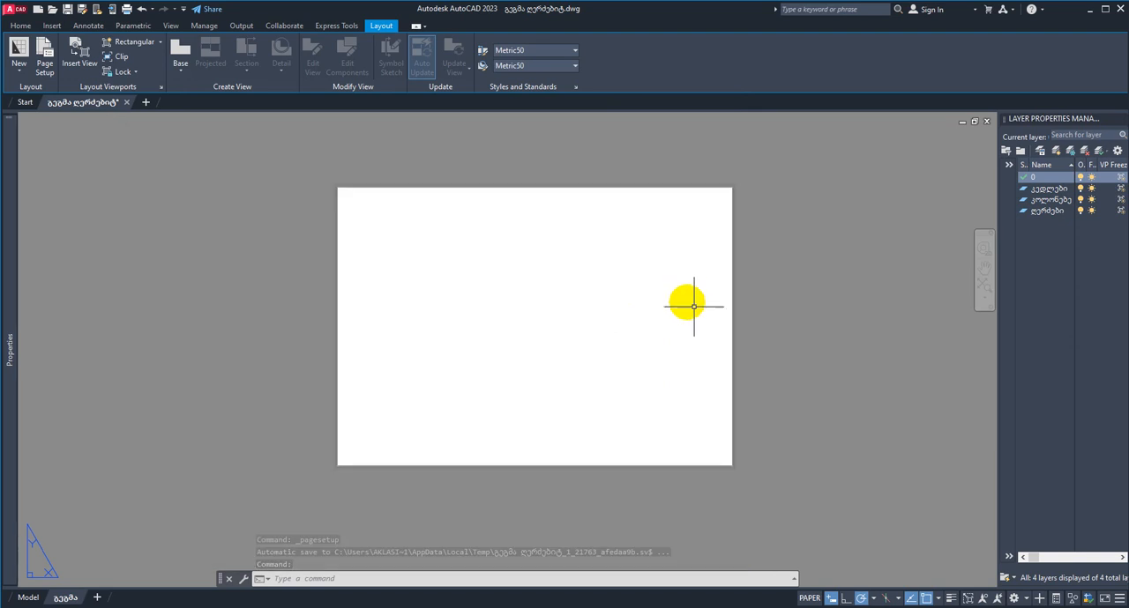
pyautogui.scroll(2, 723, 322)
pyautogui.moveTo(723, 296)
pyautogui.mouseDown(button='middle')
pyautogui.moveTo(706, 307)
pyautogui.moveTo(742, 304)
pyautogui.mouseUp(button='middle')
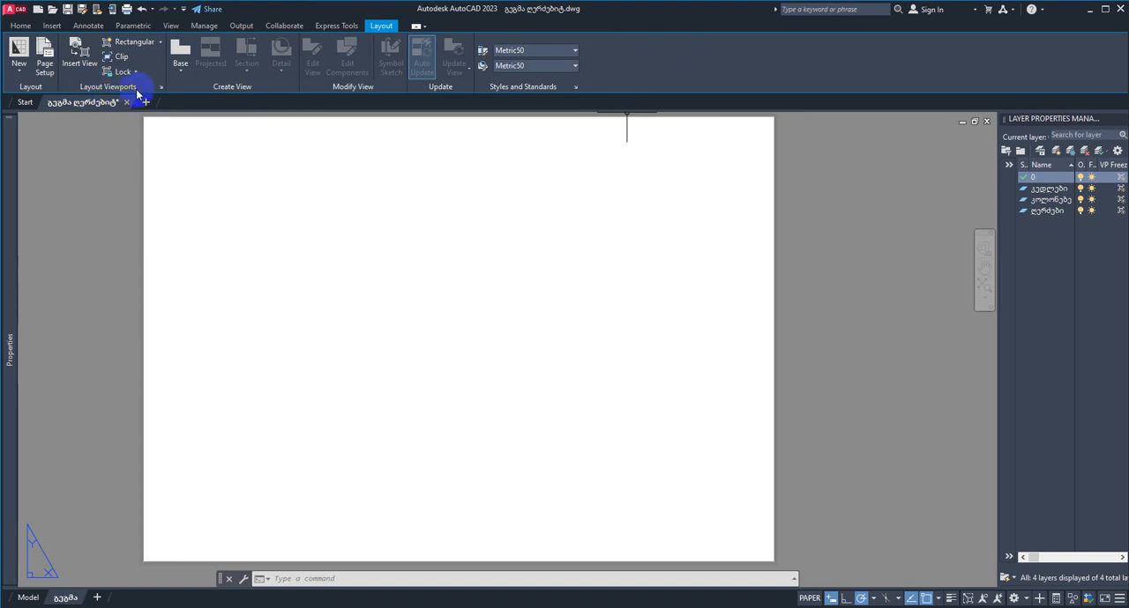
# Step: Try a rectangular viewport in the upper-left part of the sheet and delete it
pyautogui.click(160, 44)
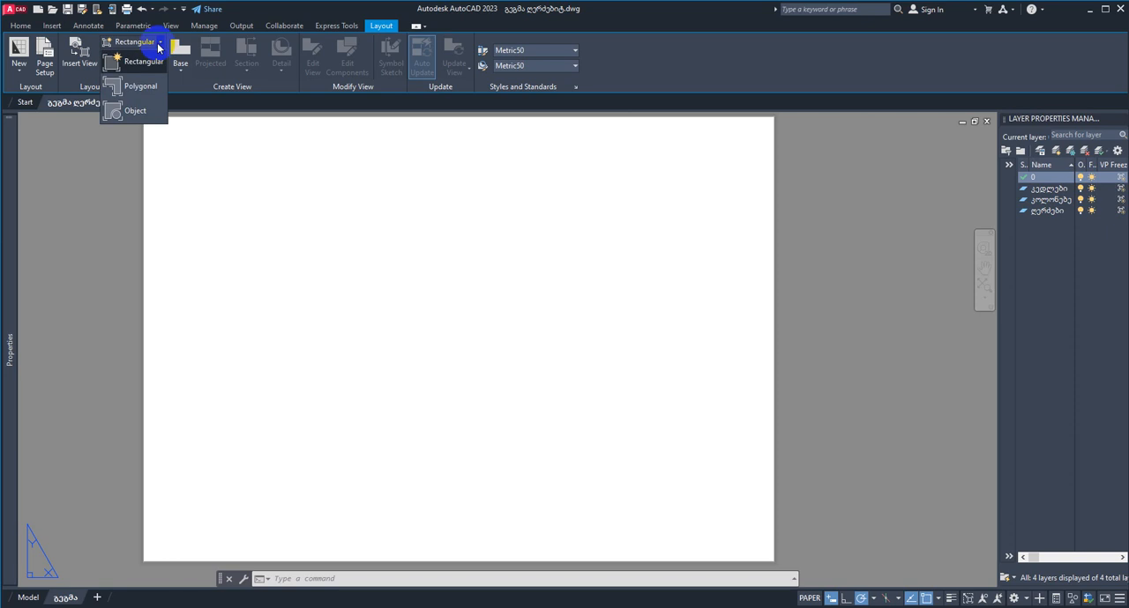
pyautogui.click(122, 65)
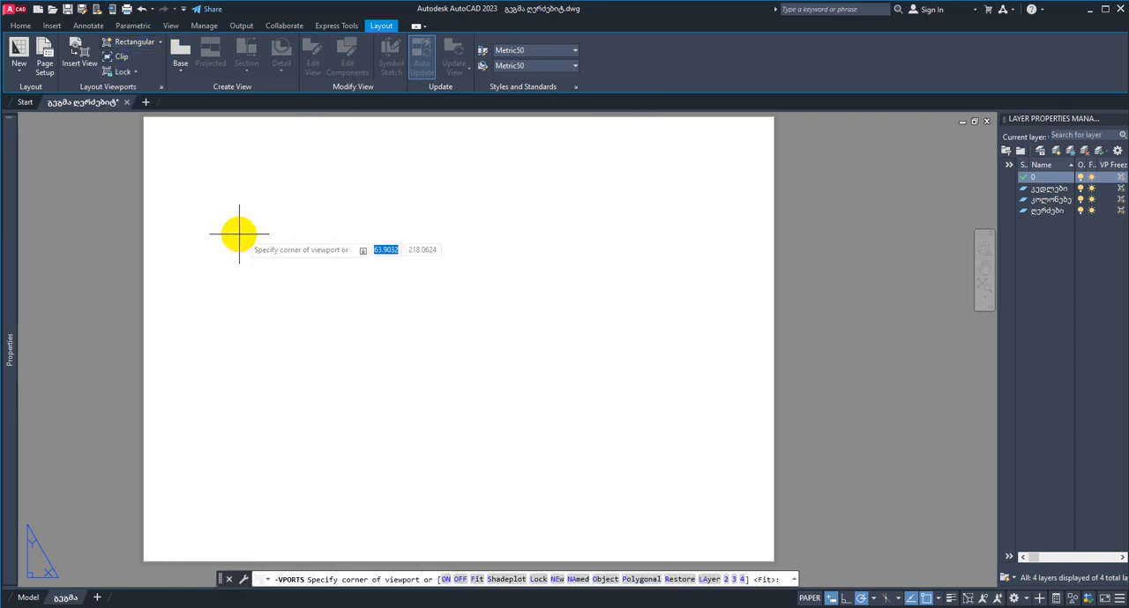
pyautogui.click(210, 196)
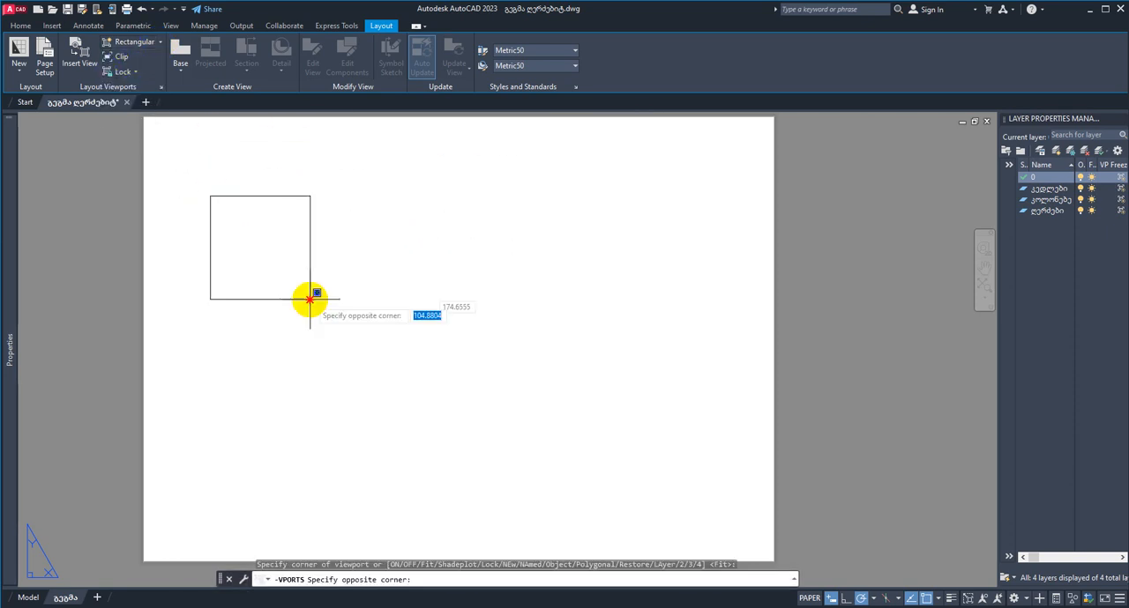
pyautogui.click(472, 389)
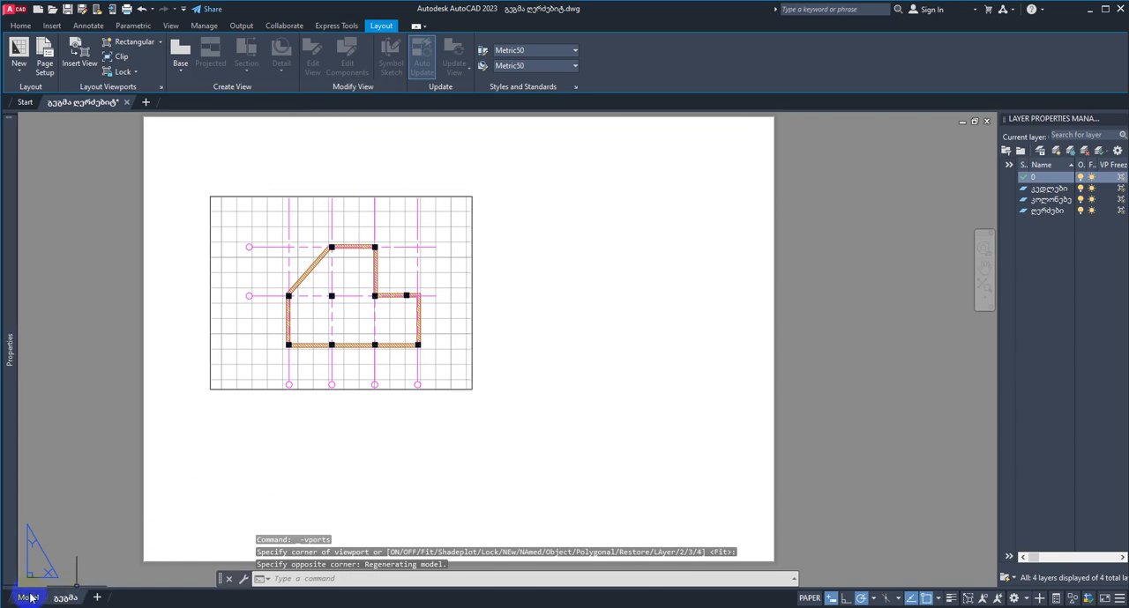
pyautogui.press('Escape')
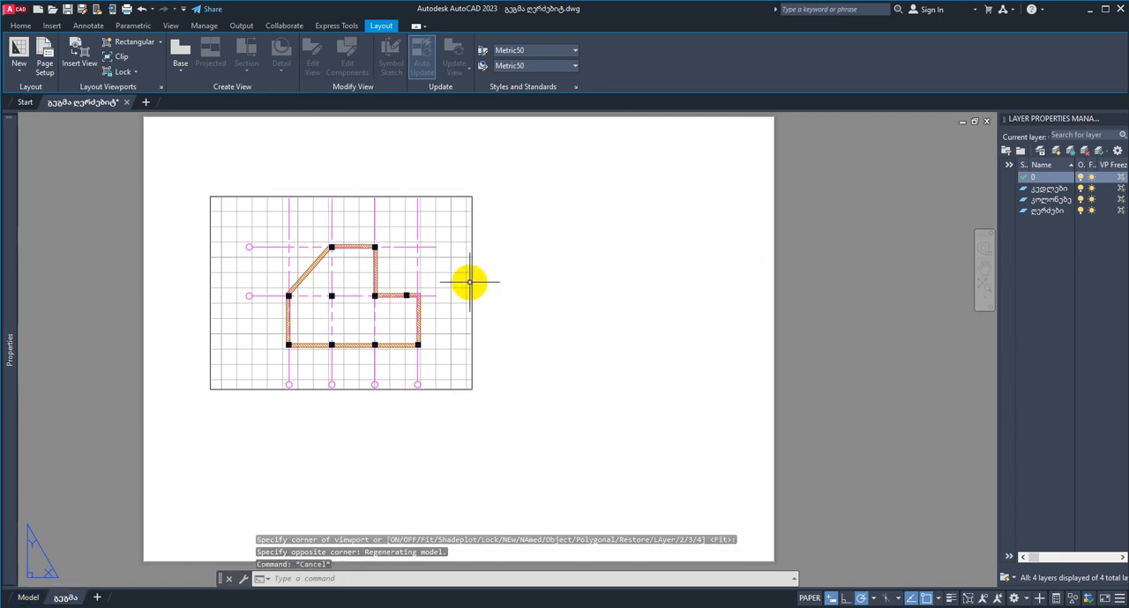
pyautogui.click(472, 282)
pyautogui.press('Delete')
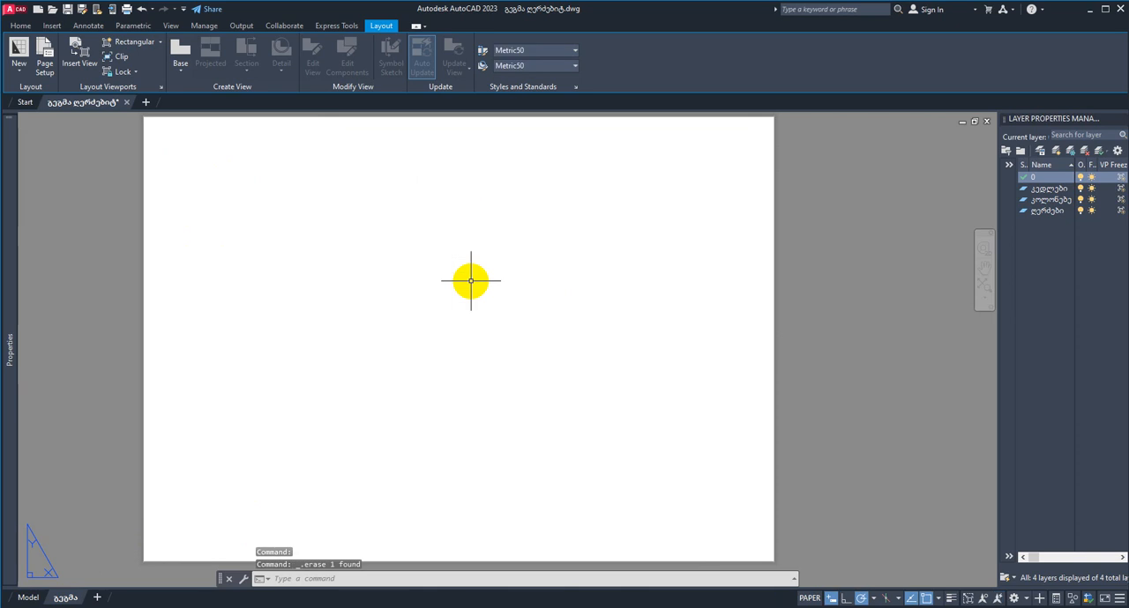
# Step: Try outlining a six-cornered polygonal viewport across most of the sheet, with a rectangular notch at its lower-right corner
pyautogui.click(133, 42)
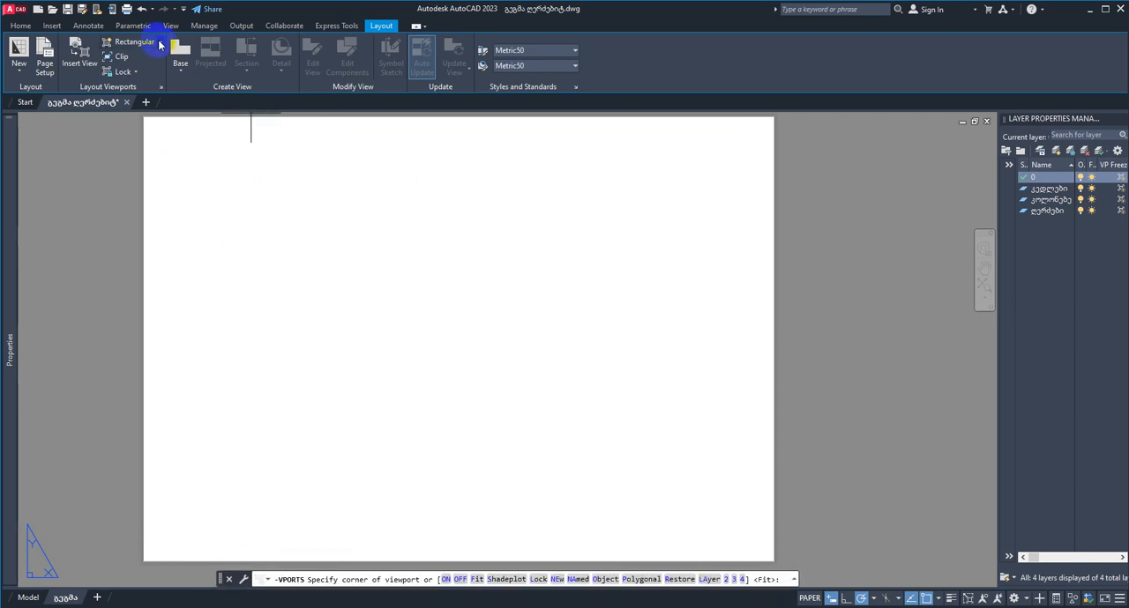
pyautogui.click(160, 43)
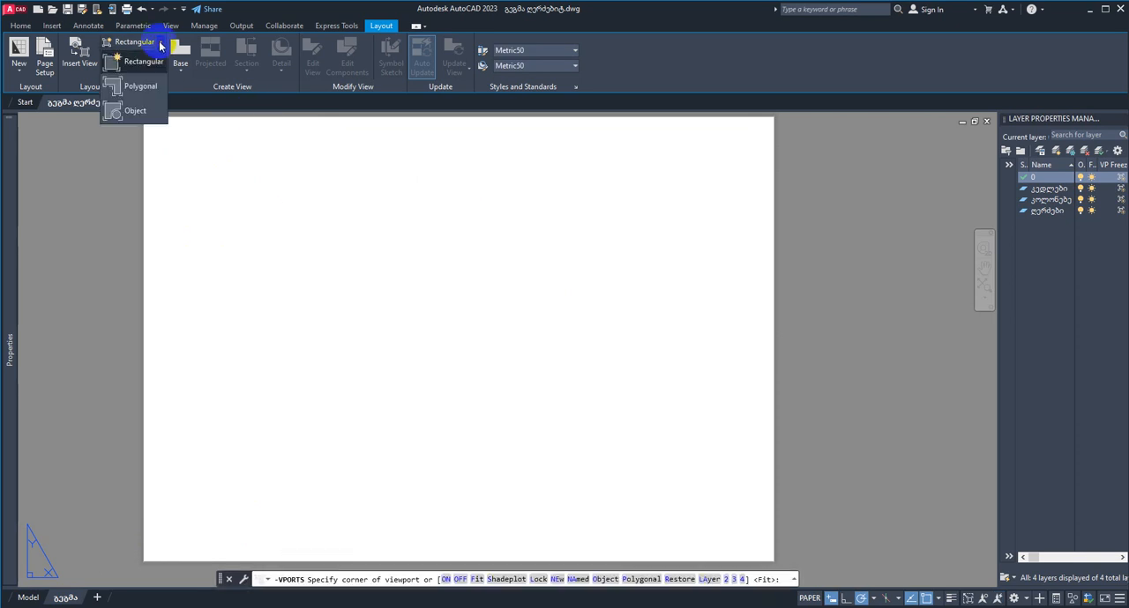
pyautogui.click(129, 88)
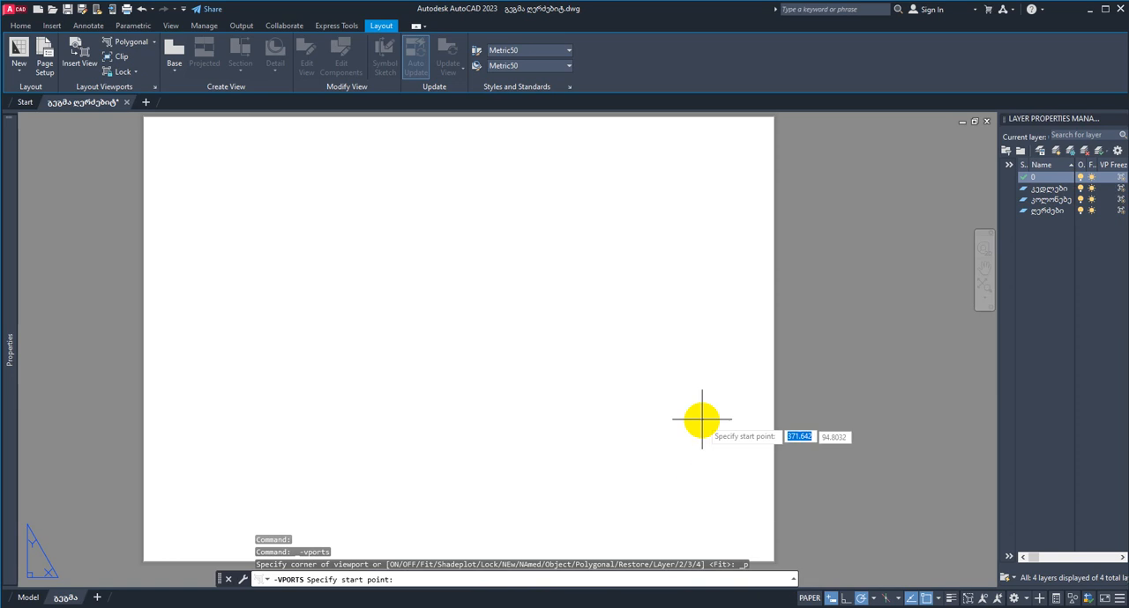
pyautogui.click(750, 484)
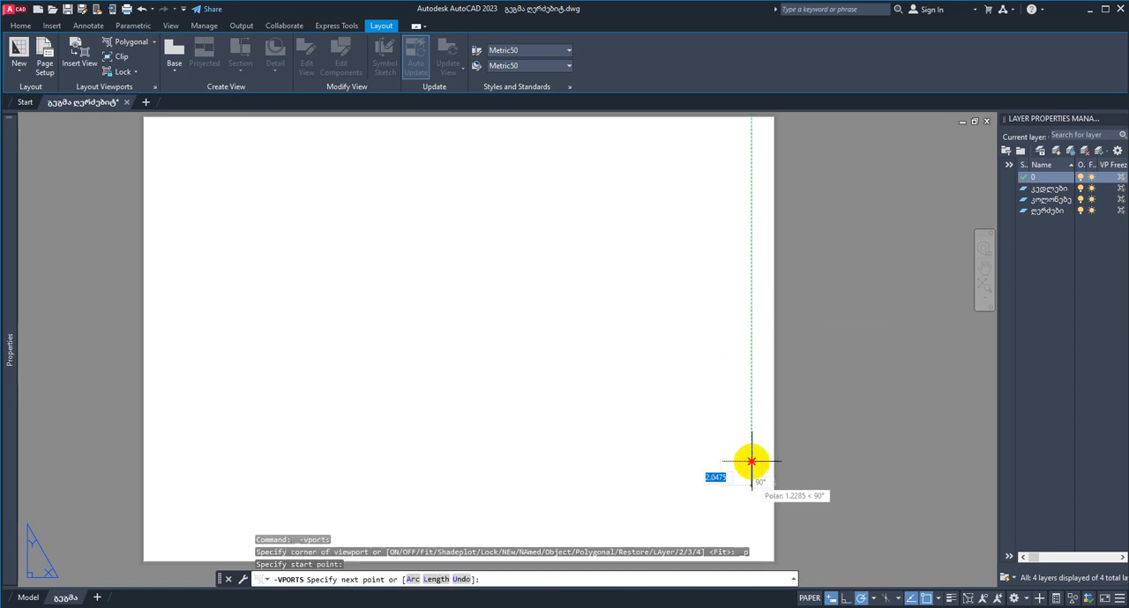
pyautogui.click(751, 138)
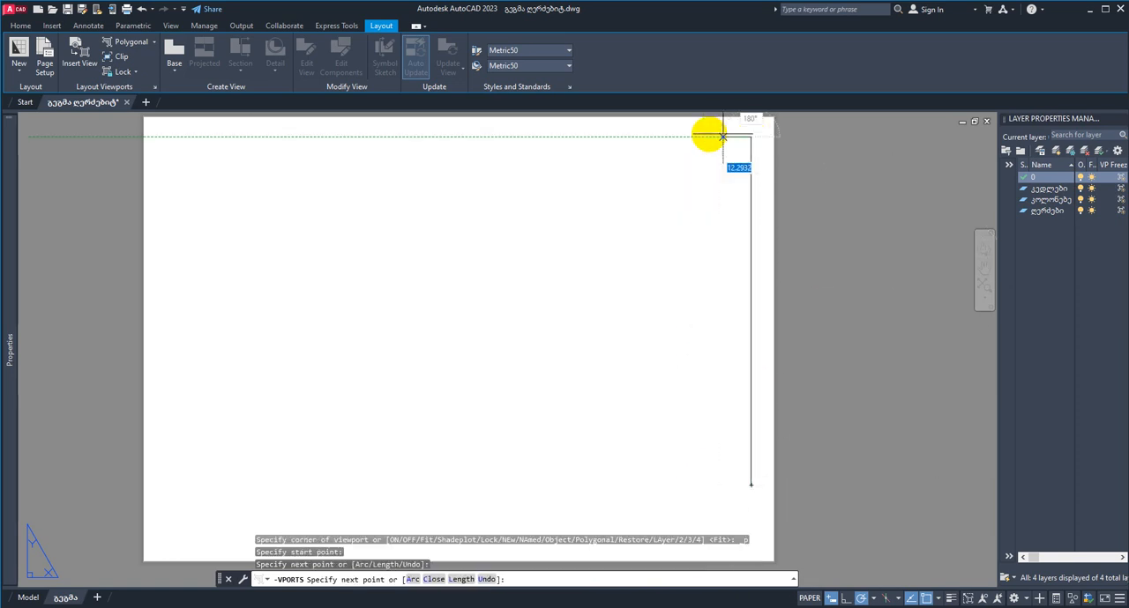
pyautogui.click(168, 137)
pyautogui.click(167, 547)
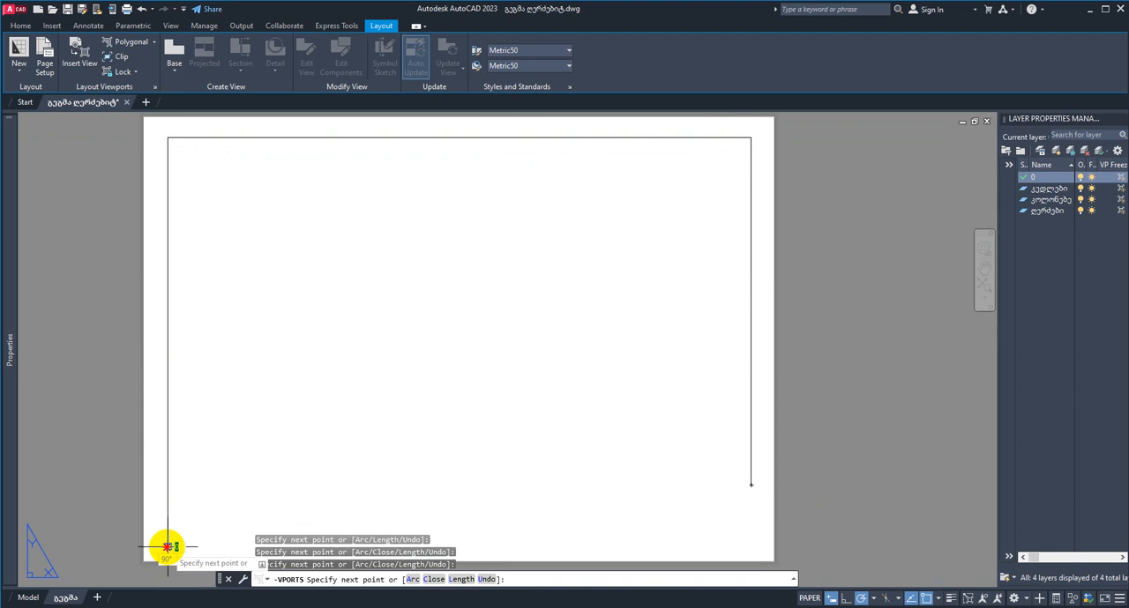
pyautogui.click(591, 547)
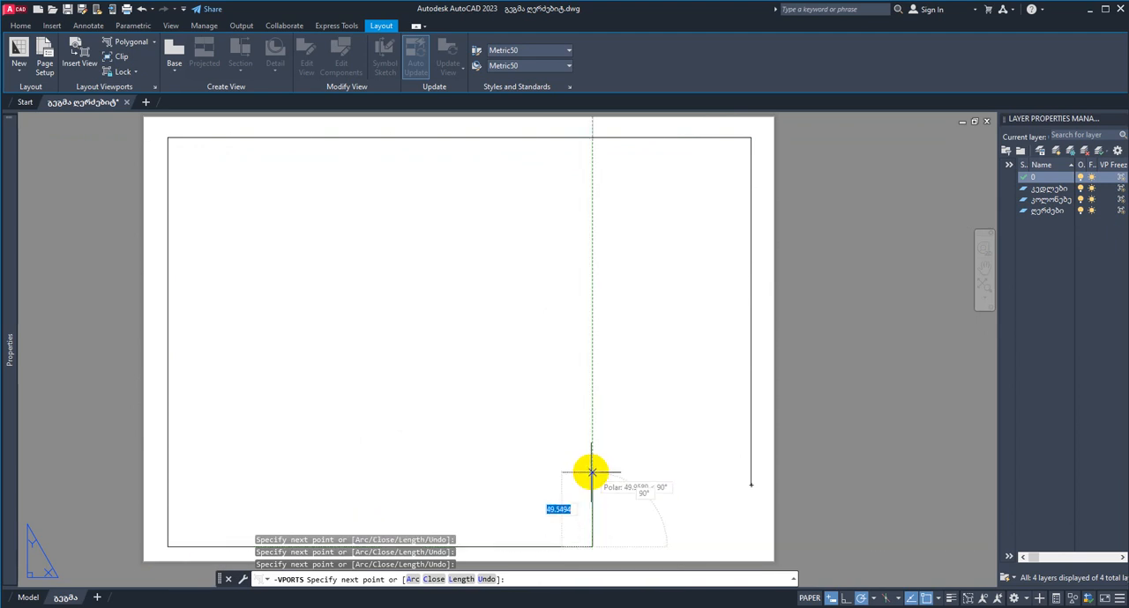
pyautogui.click(591, 483)
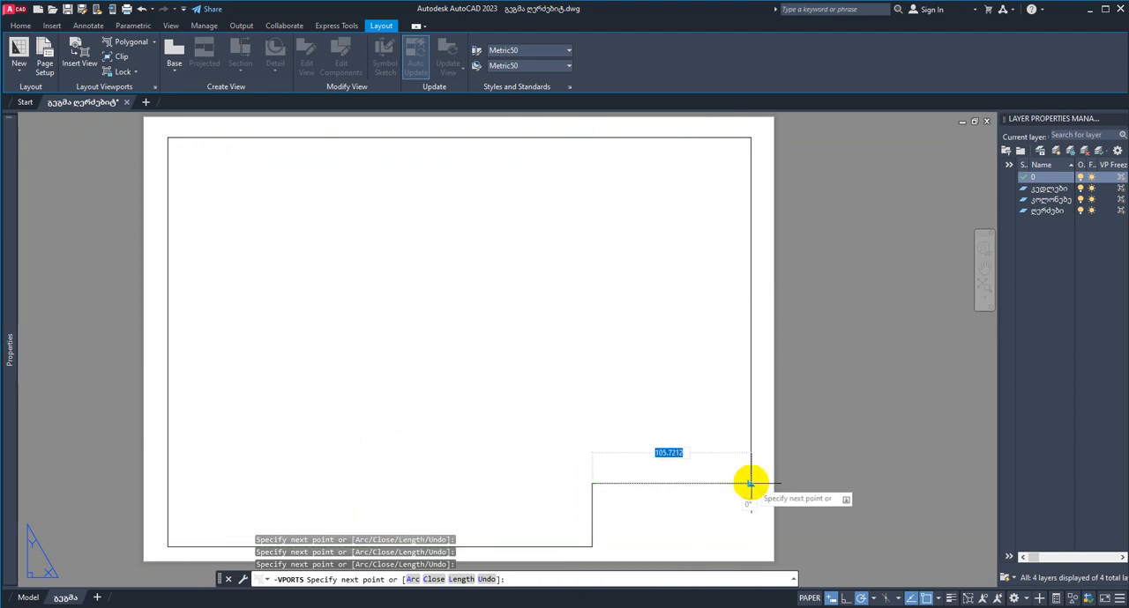
pyautogui.press('Escape')
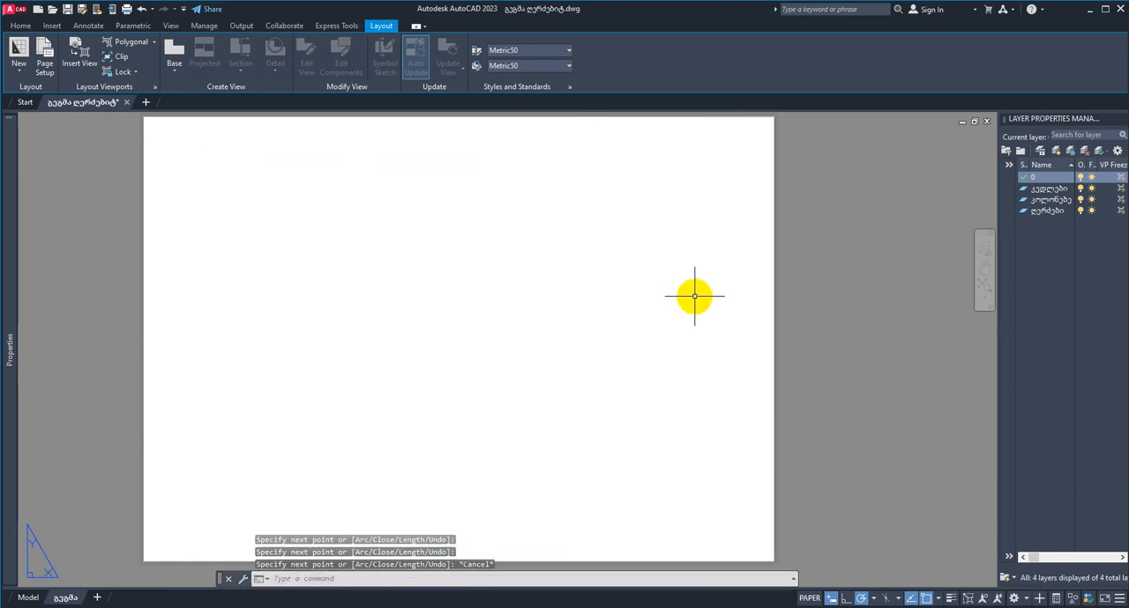
# Step: Insert a view into the layout, defining its model area as a window around the whole floor plan with its axis bubbles
pyautogui.moveTo(595, 308); pyautogui.dragTo(594, 309, button='middle')
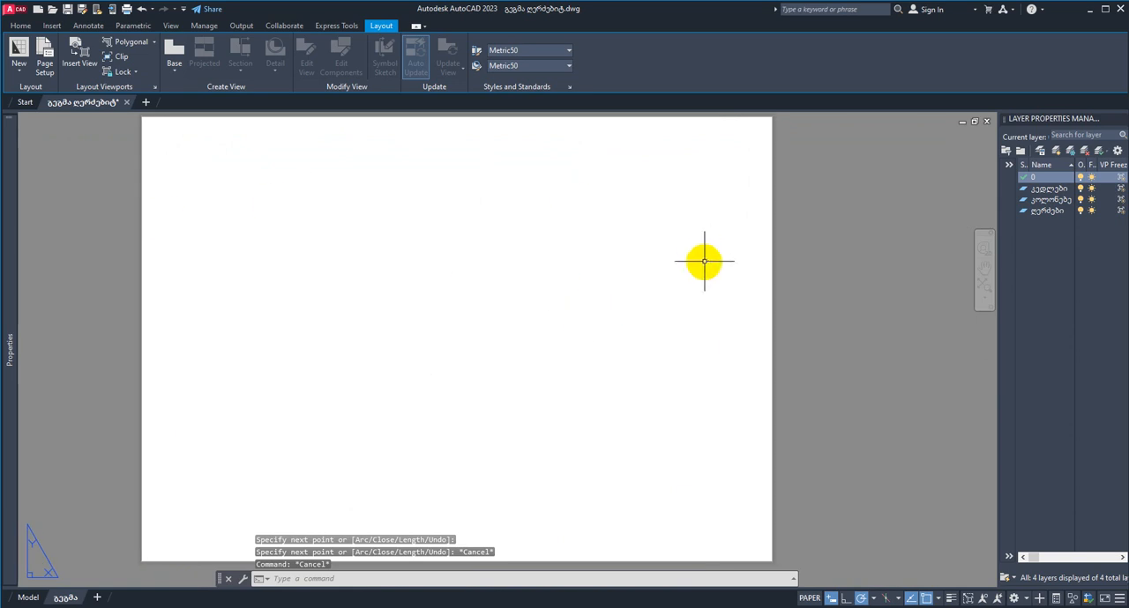
pyautogui.click(79, 64)
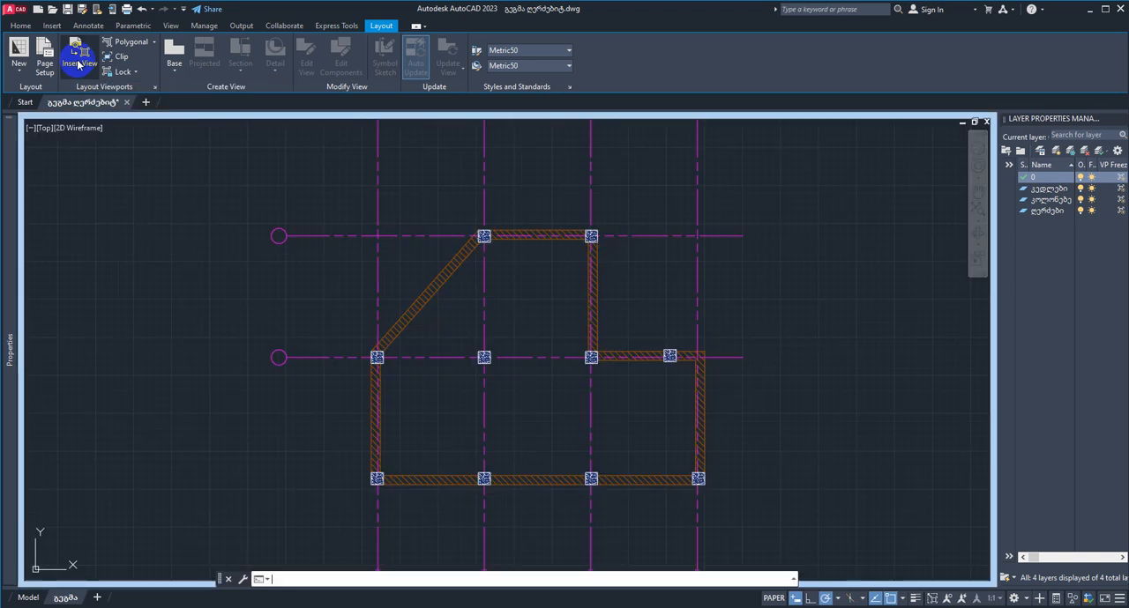
pyautogui.moveTo(729, 290); pyautogui.dragTo(626, 344, button='middle')
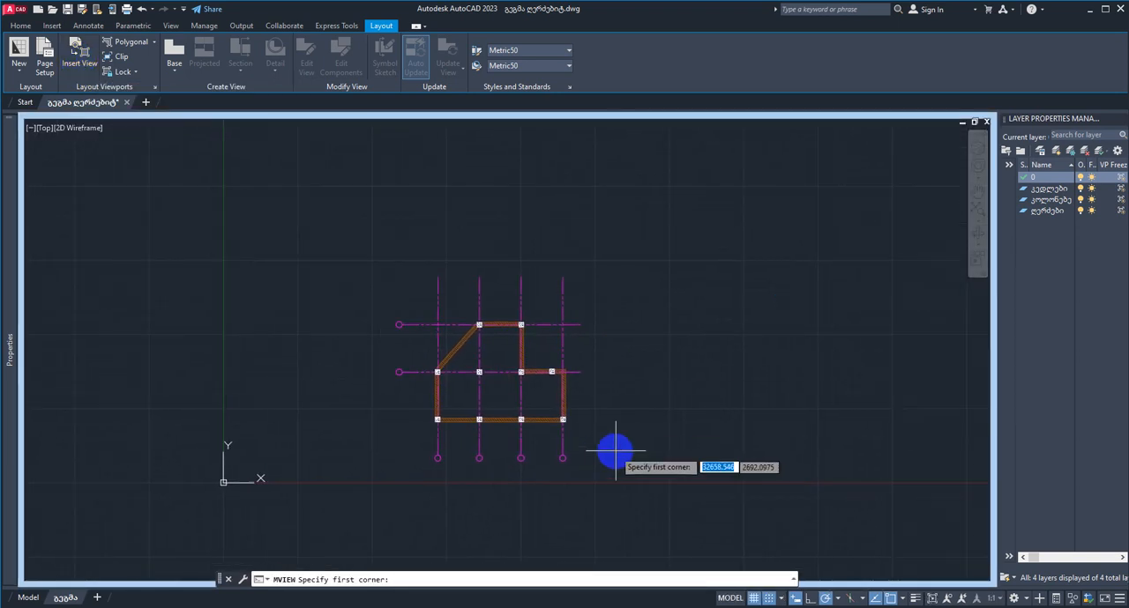
pyautogui.click(617, 476)
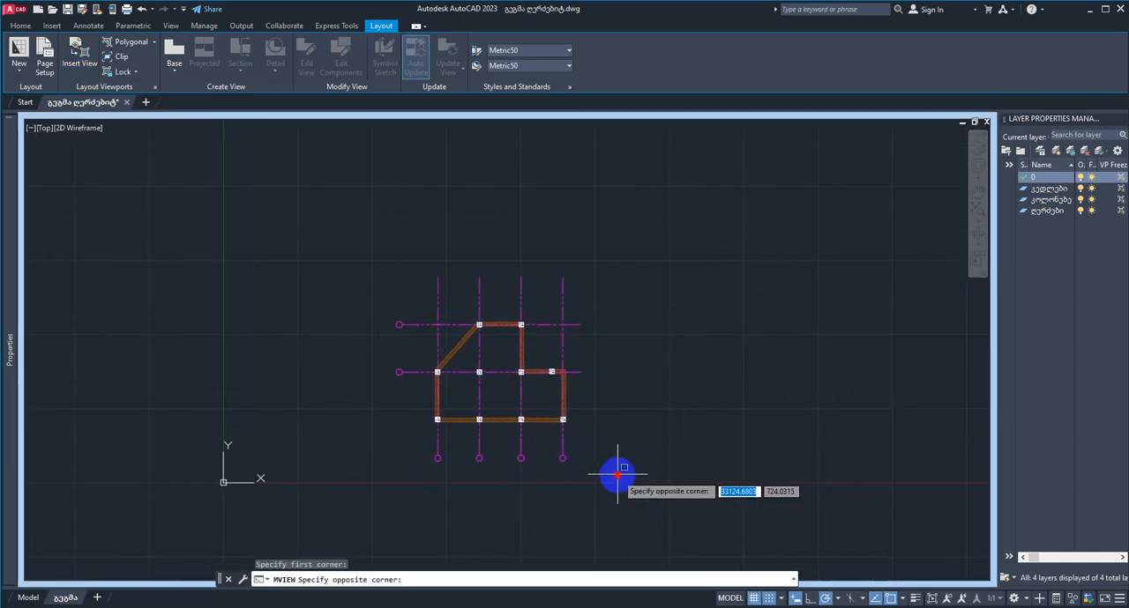
pyautogui.click(497, 240)
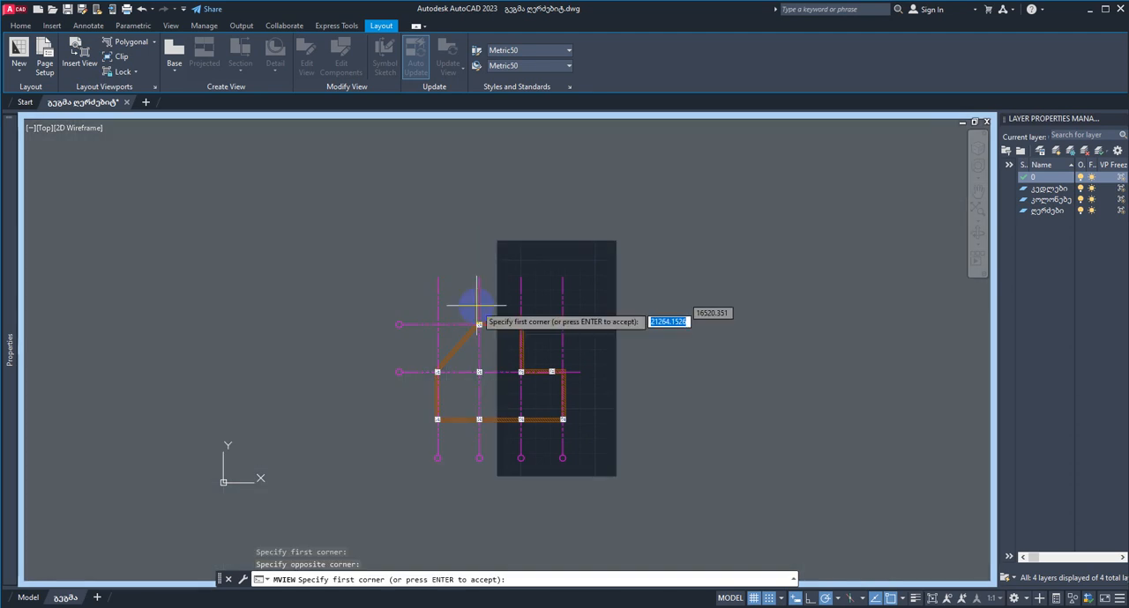
pyautogui.click(597, 463)
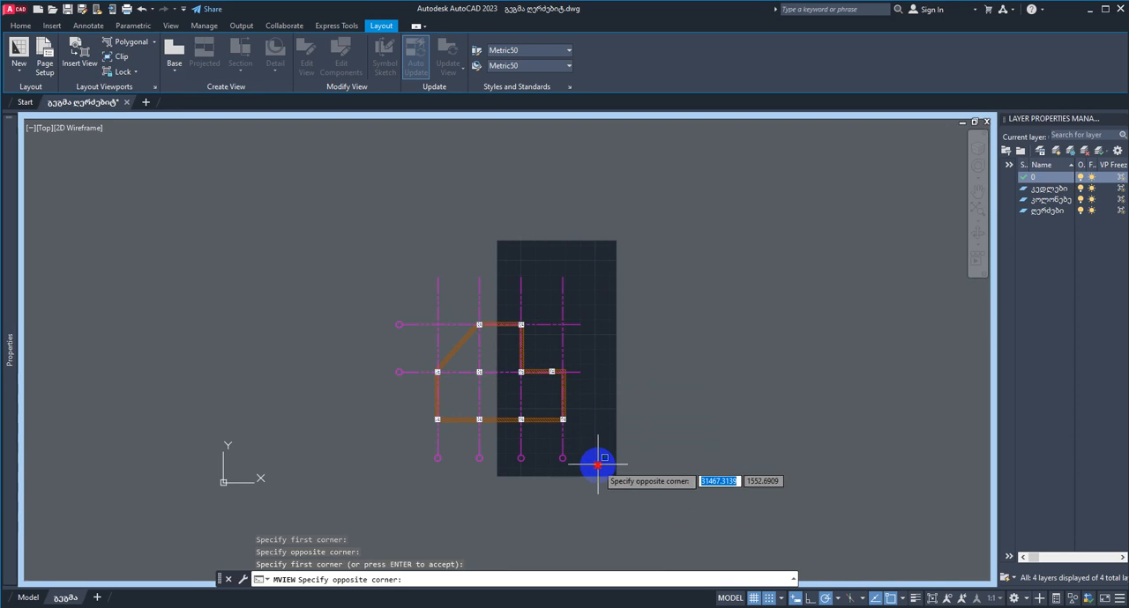
pyautogui.click(399, 276)
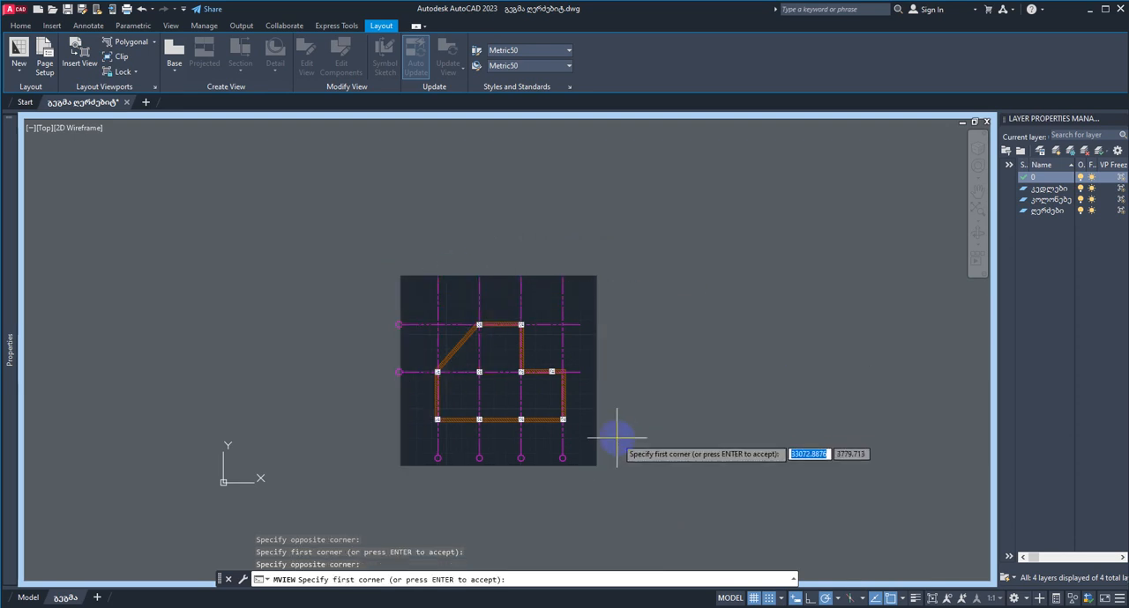
pyautogui.click(596, 470)
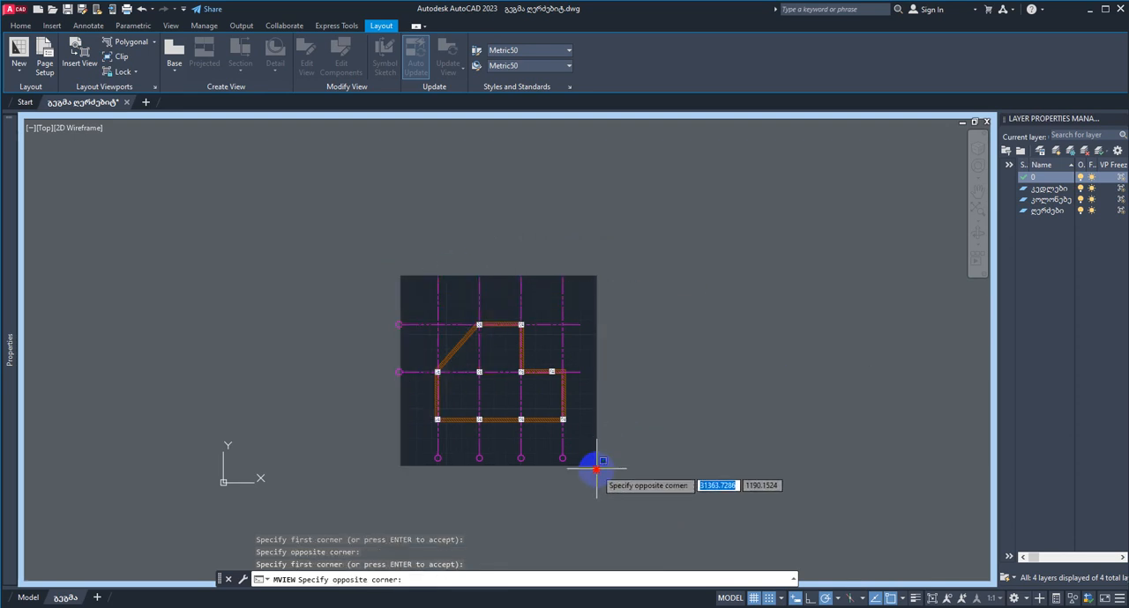
pyautogui.click(382, 264)
# Step: Accept the windowed plan area and place its viewport in the upper-left part of the sheet
pyautogui.scroll(4, 551, 406)
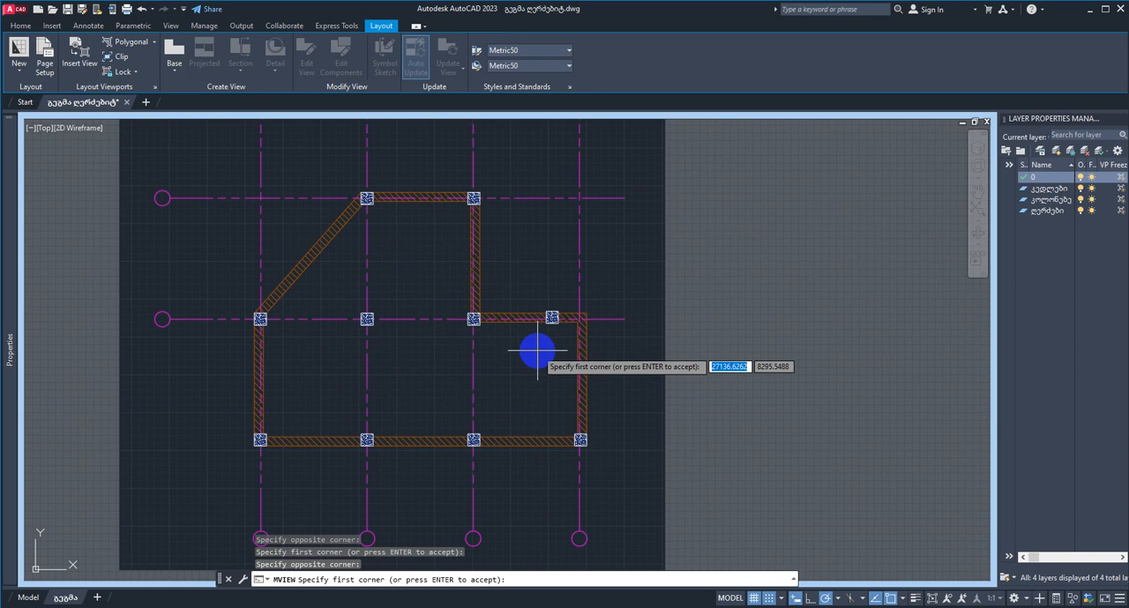
pyautogui.scroll(-4, 537, 348)
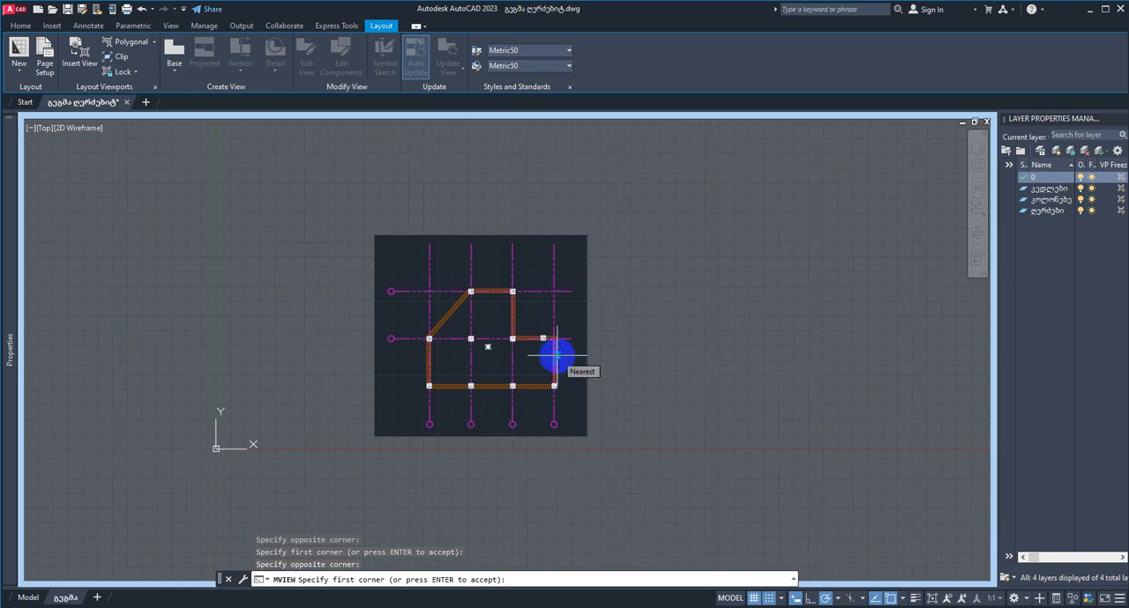
pyautogui.rightClick(677, 374)
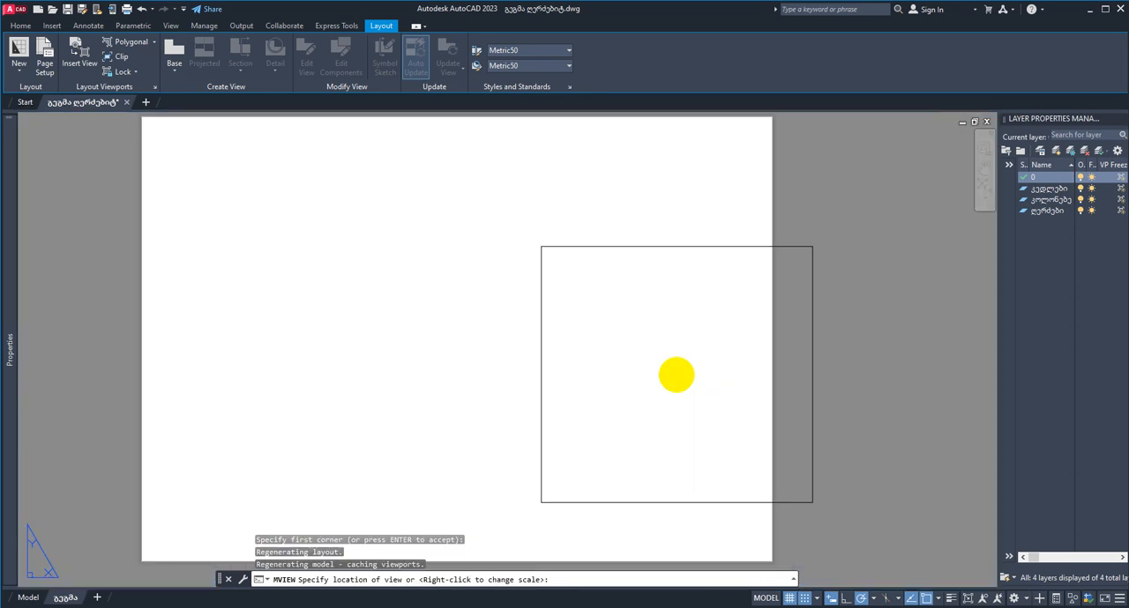
pyautogui.scroll(-2, 368, 308)
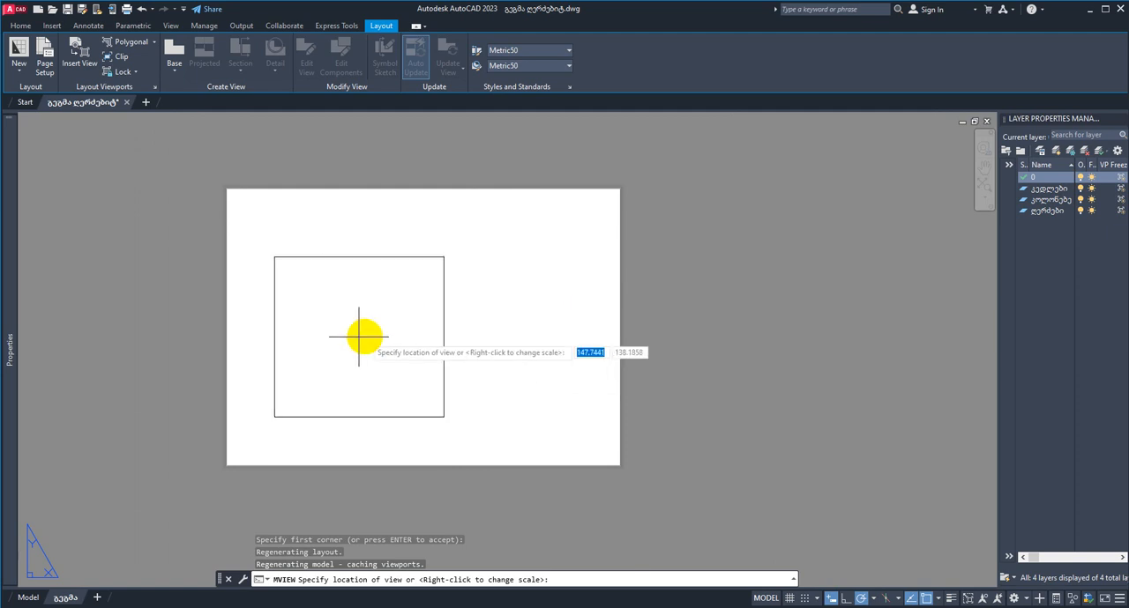
pyautogui.click(370, 297)
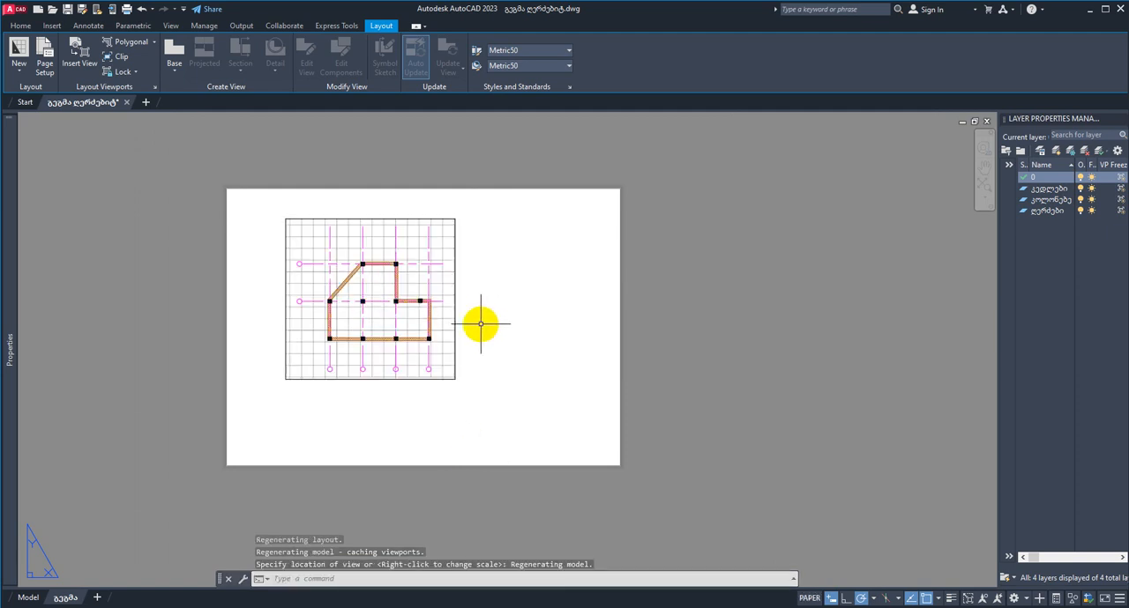
# Step: Examine the floor plan viewport and the free space around it on the sheet
pyautogui.moveTo(479, 325); pyautogui.dragTo(546, 329, button='middle')
pyautogui.scroll(2, 542, 293)
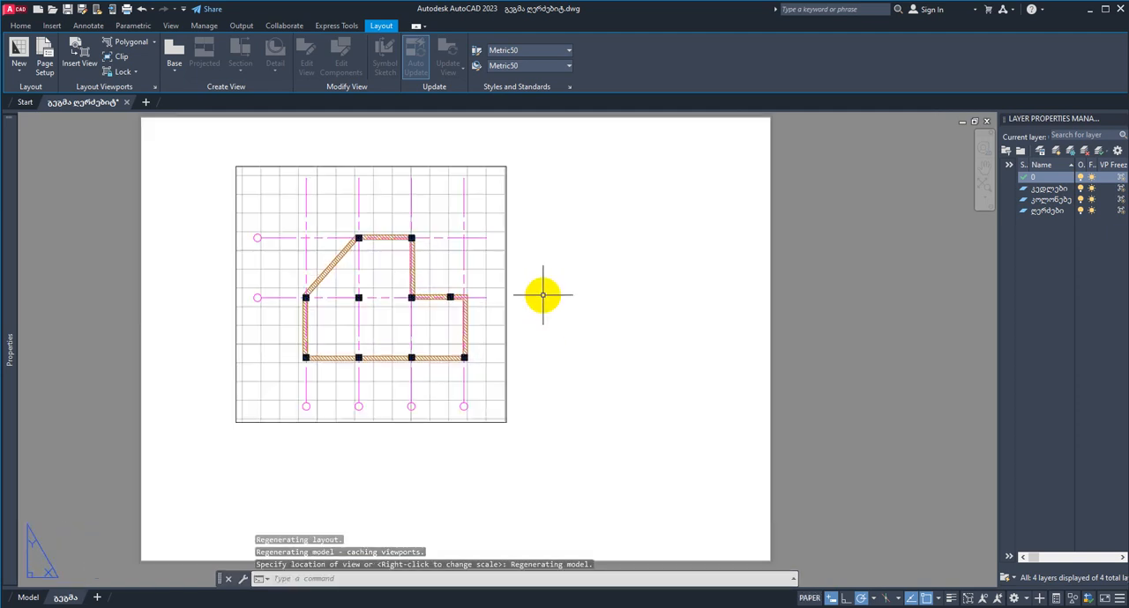
pyautogui.scroll(-2, 542, 293)
pyautogui.moveTo(680, 305); pyautogui.dragTo(603, 325, button='middle')
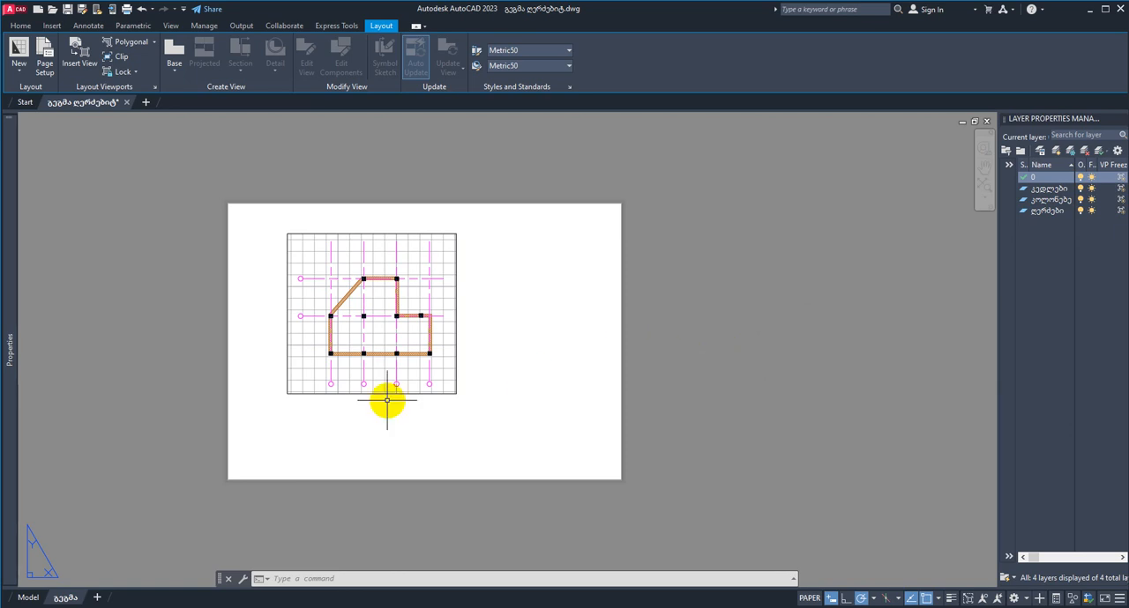
pyautogui.moveTo(529, 343); pyautogui.dragTo(565, 344, button='middle')
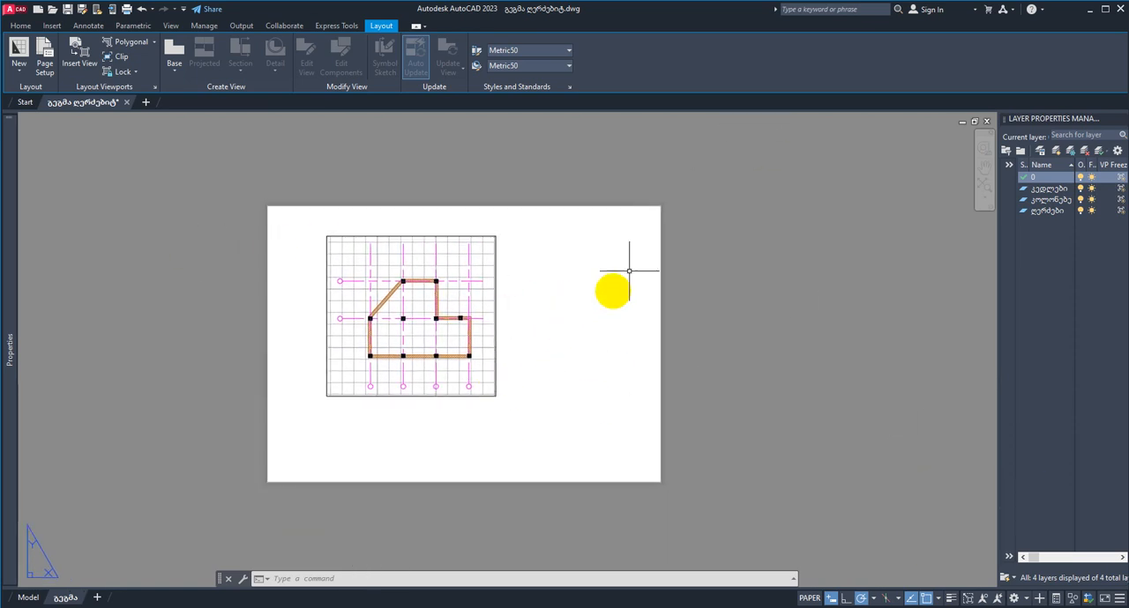
pyautogui.moveTo(551, 362); pyautogui.dragTo(481, 376, button='middle')
pyautogui.scroll(2, 459, 340)
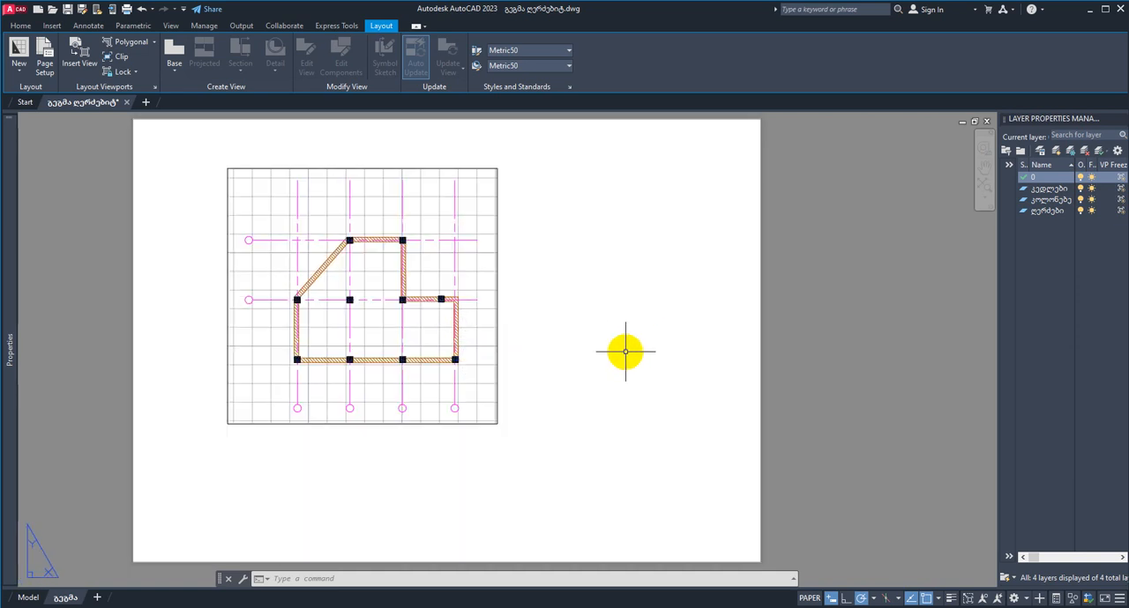
# Step: Unlock the floor plan viewport and set its scale to 1:50
pyautogui.click(497, 290)
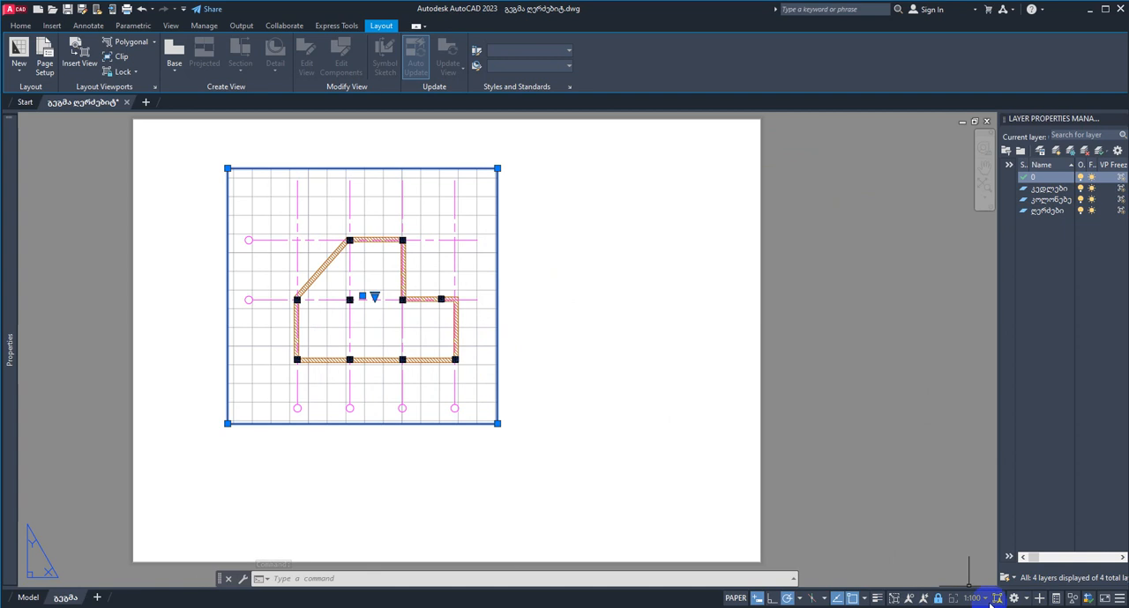
pyautogui.scroll(-2, 574, 356)
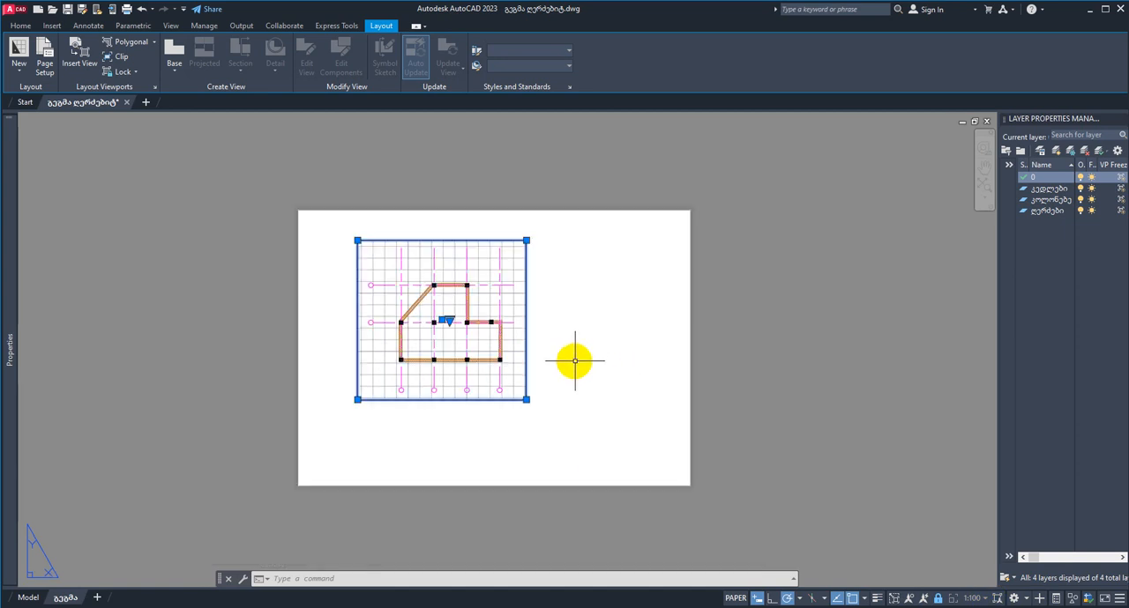
pyautogui.moveTo(574, 355); pyautogui.dragTo(597, 383, button='middle')
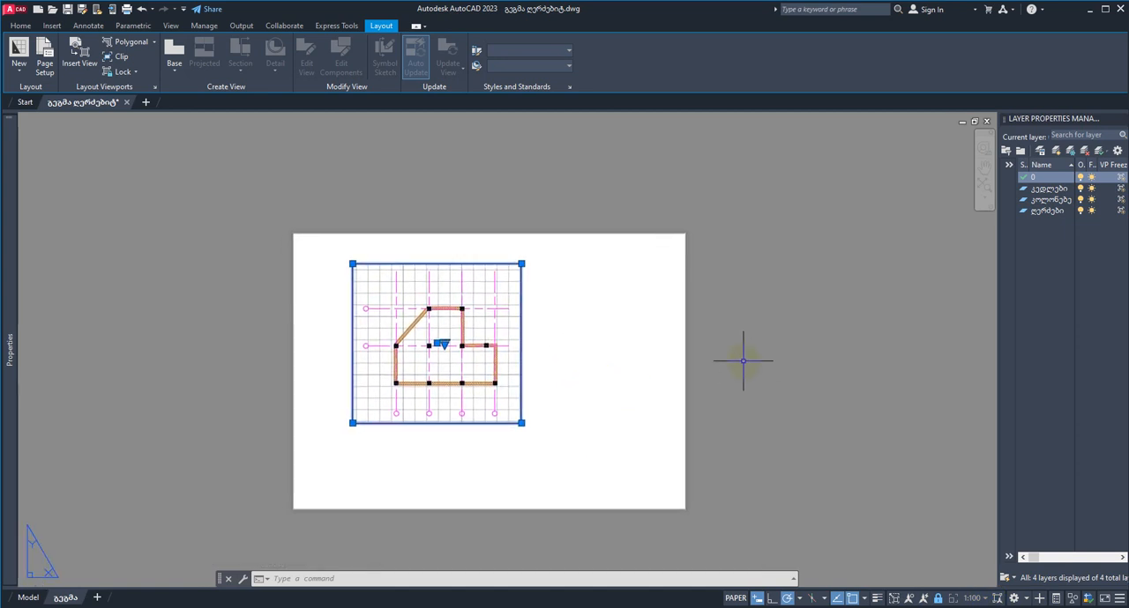
pyautogui.click(435, 263)
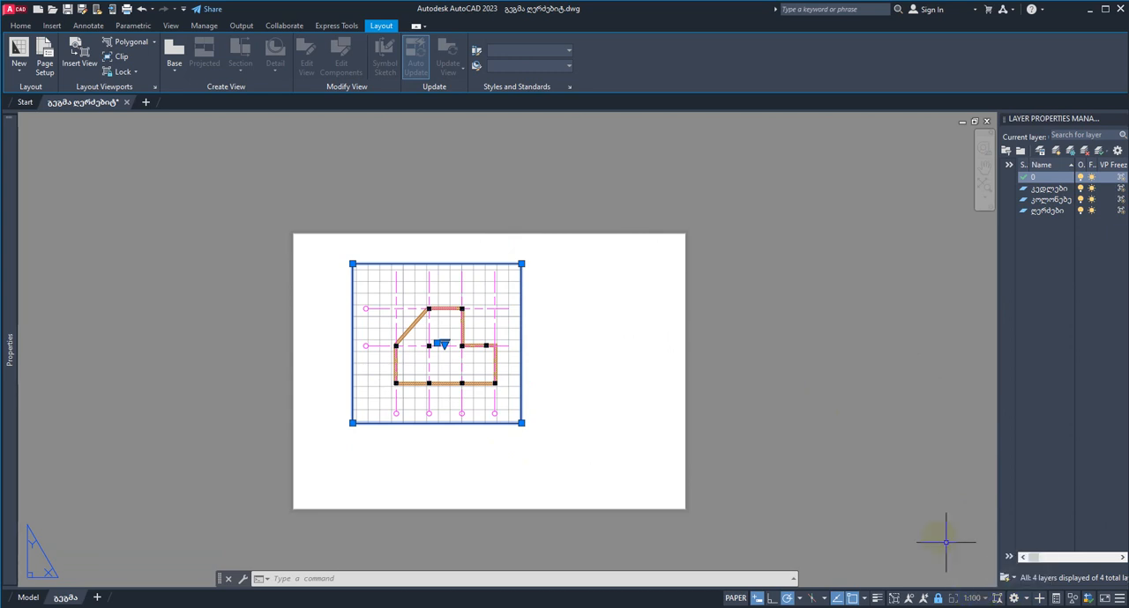
pyautogui.click(939, 600)
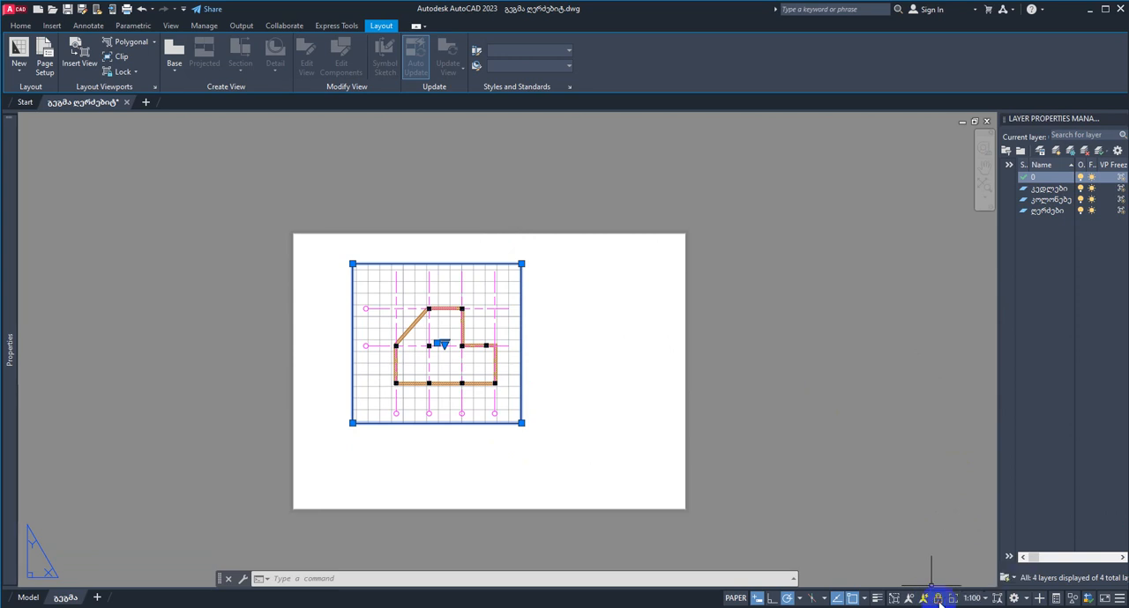
pyautogui.click(974, 599)
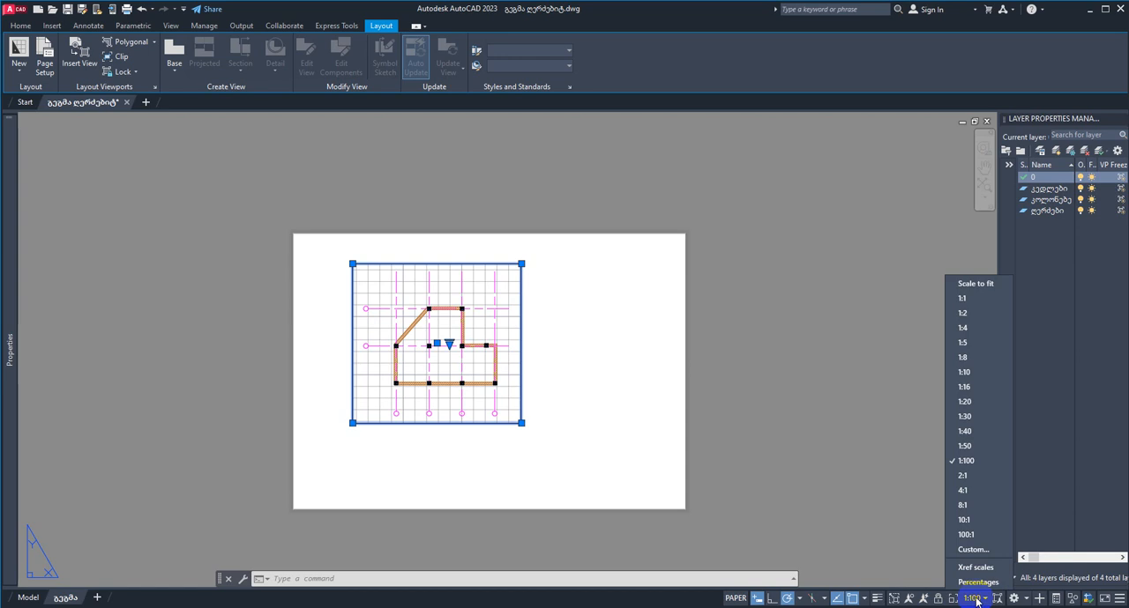
pyautogui.click(964, 447)
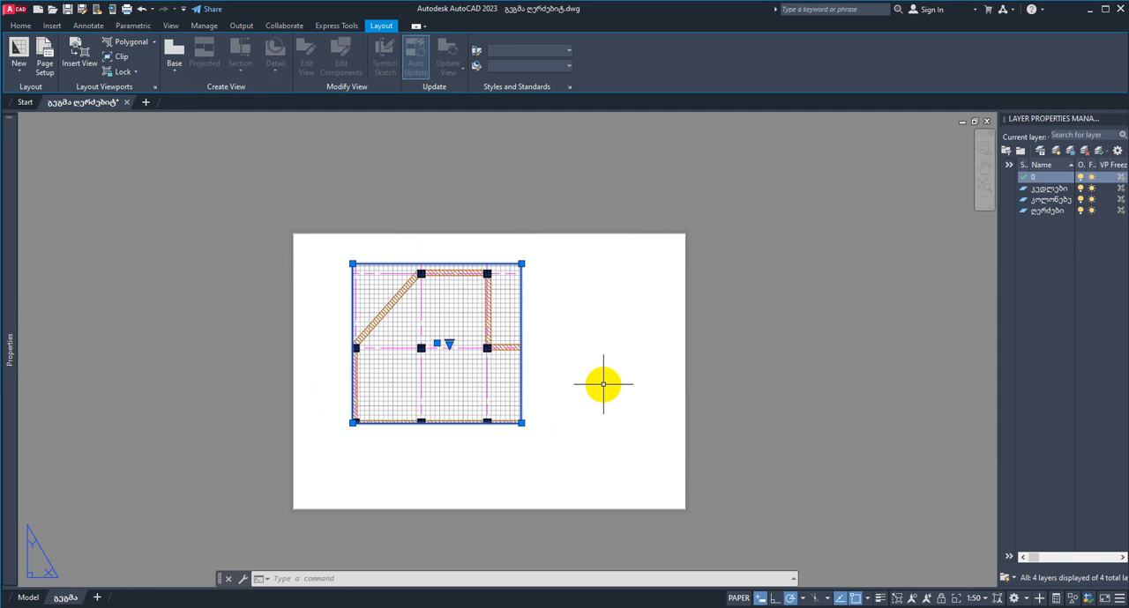
# Step: Stretch the viewport's lower-right and upper-left corners outward so its frame covers most of the A3 sheet
pyautogui.click(521, 424)
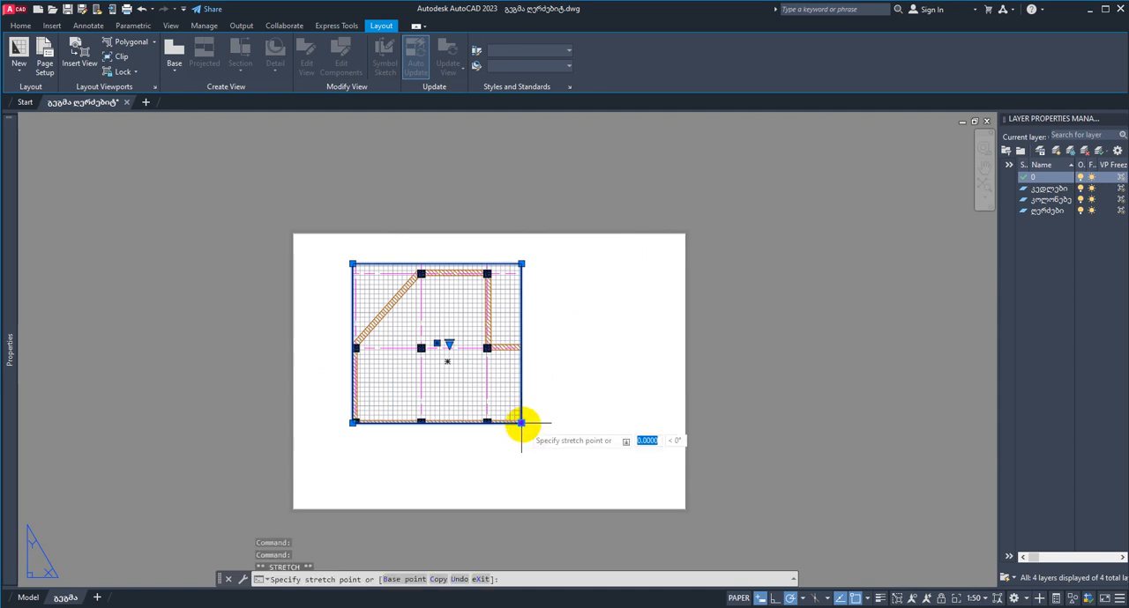
pyautogui.click(654, 487)
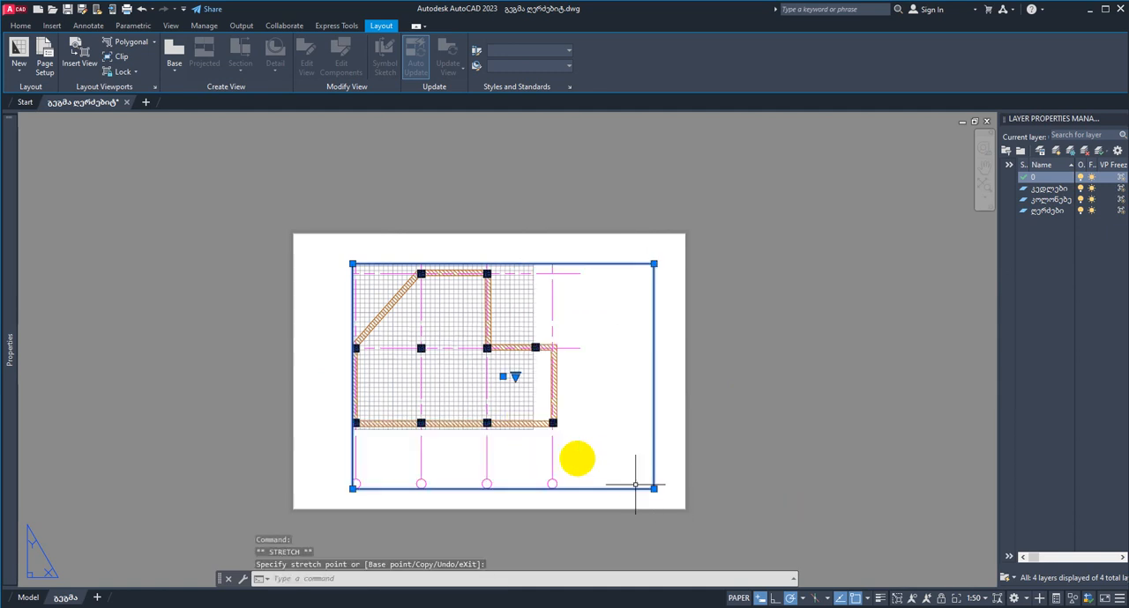
pyautogui.click(352, 263)
pyautogui.click(306, 240)
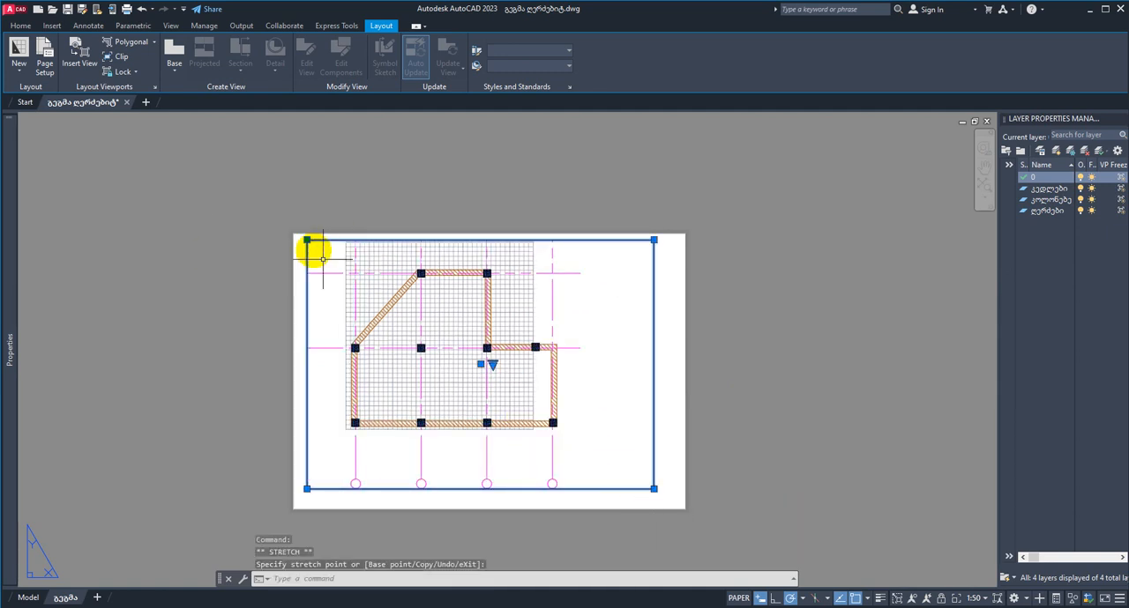
pyautogui.moveTo(489, 391); pyautogui.dragTo(496, 361, button='middle')
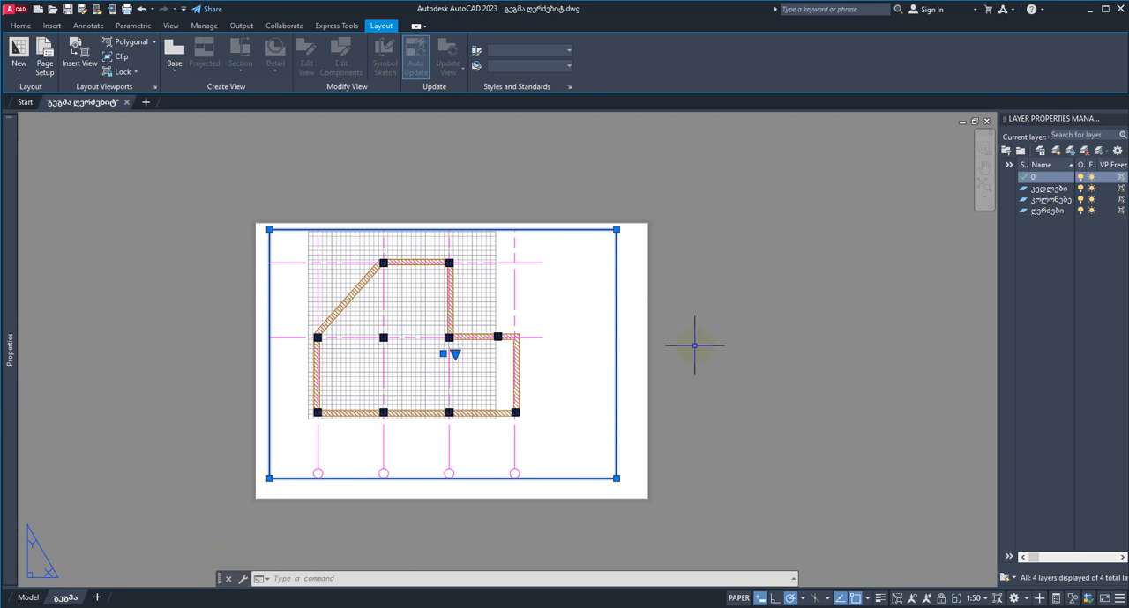
pyautogui.press('Escape')
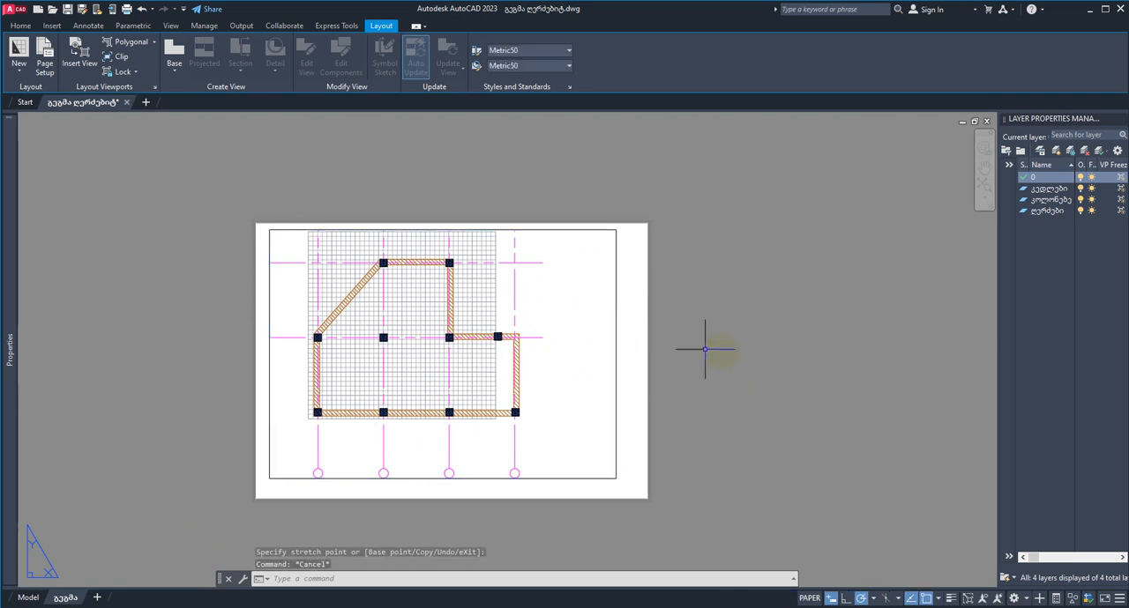
# Step: Shift the plan inside the viewport so all axis bubbles fit within the frame, and return to paper space
pyautogui.doubleClick(575, 366)
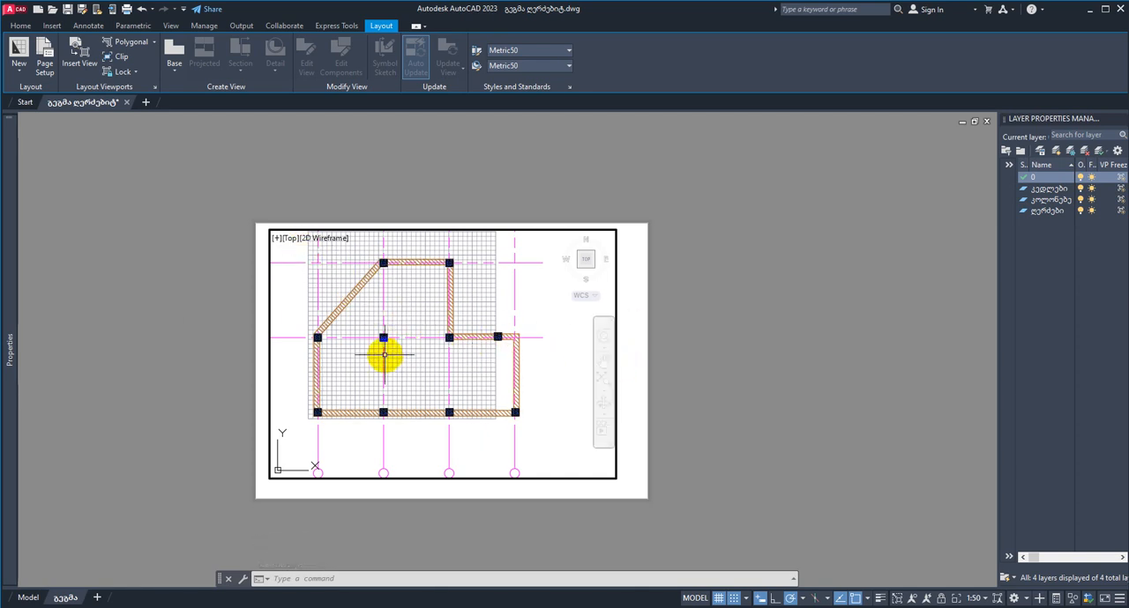
pyautogui.moveTo(379, 361)
pyautogui.mouseDown(button='middle')
pyautogui.moveTo(446, 351)
pyautogui.moveTo(413, 354)
pyautogui.mouseUp(button='middle')
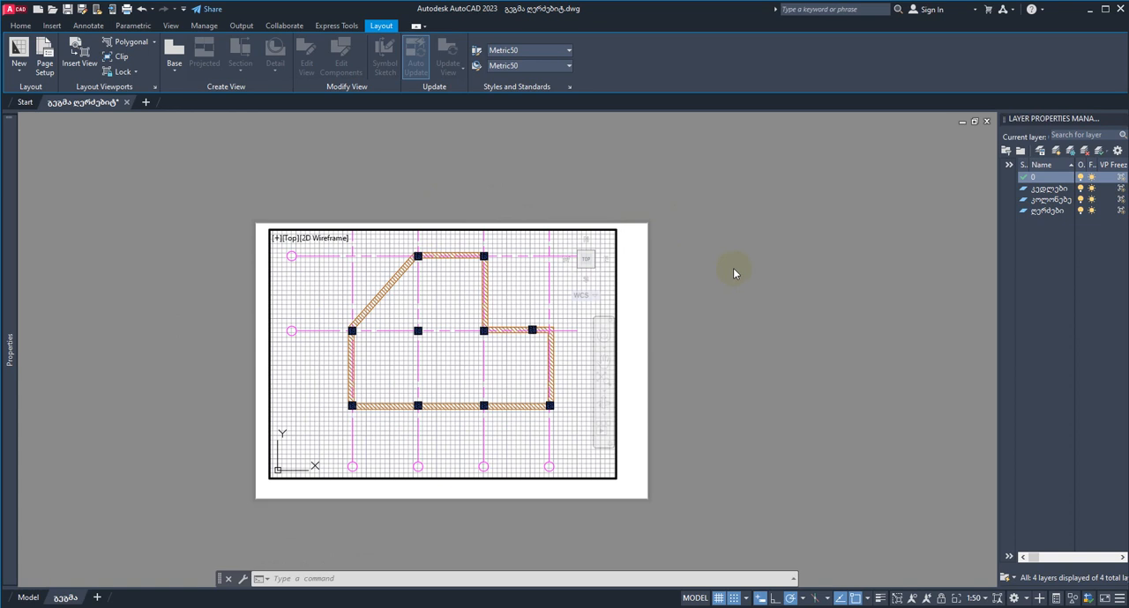
pyautogui.doubleClick(700, 324)
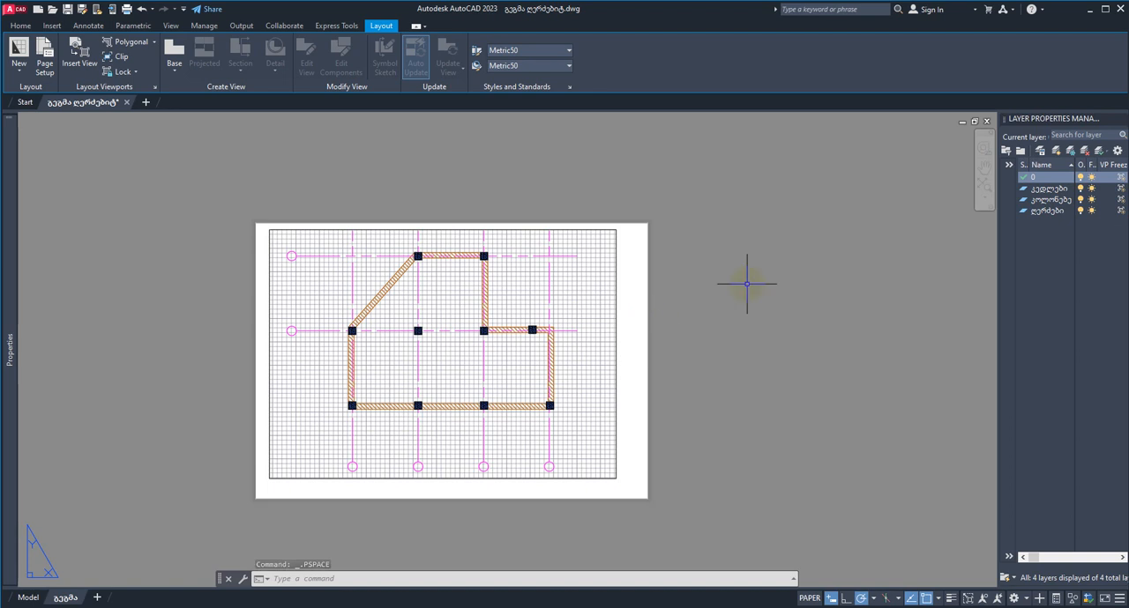
# Step: Lock the floor plan viewport and activate model space inside it
pyautogui.moveTo(680, 333); pyautogui.dragTo(685, 361, button='middle')
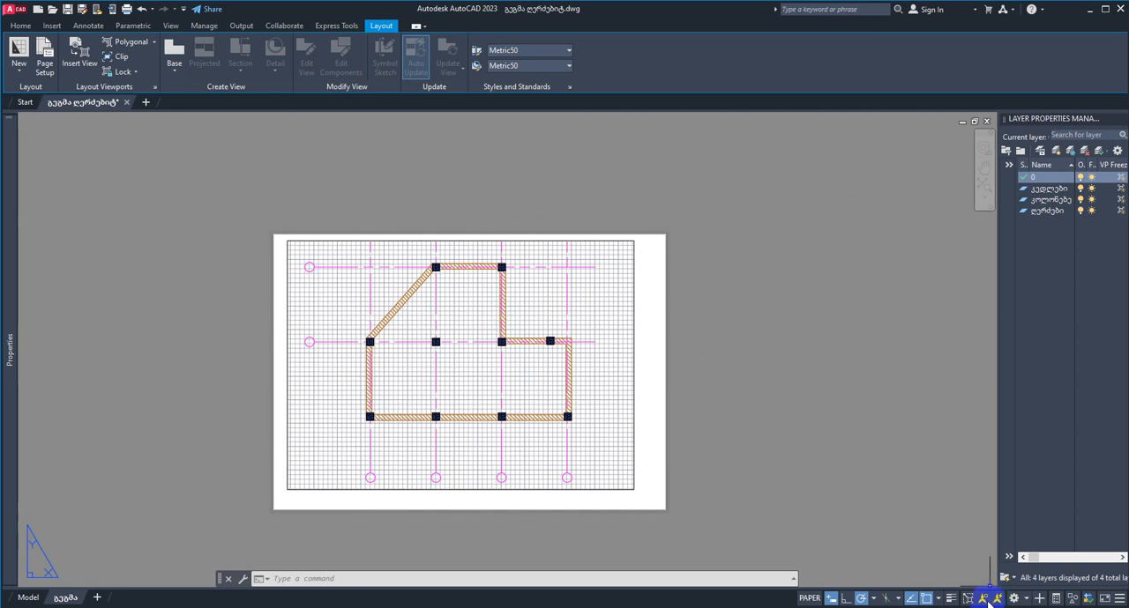
pyautogui.click(633, 423)
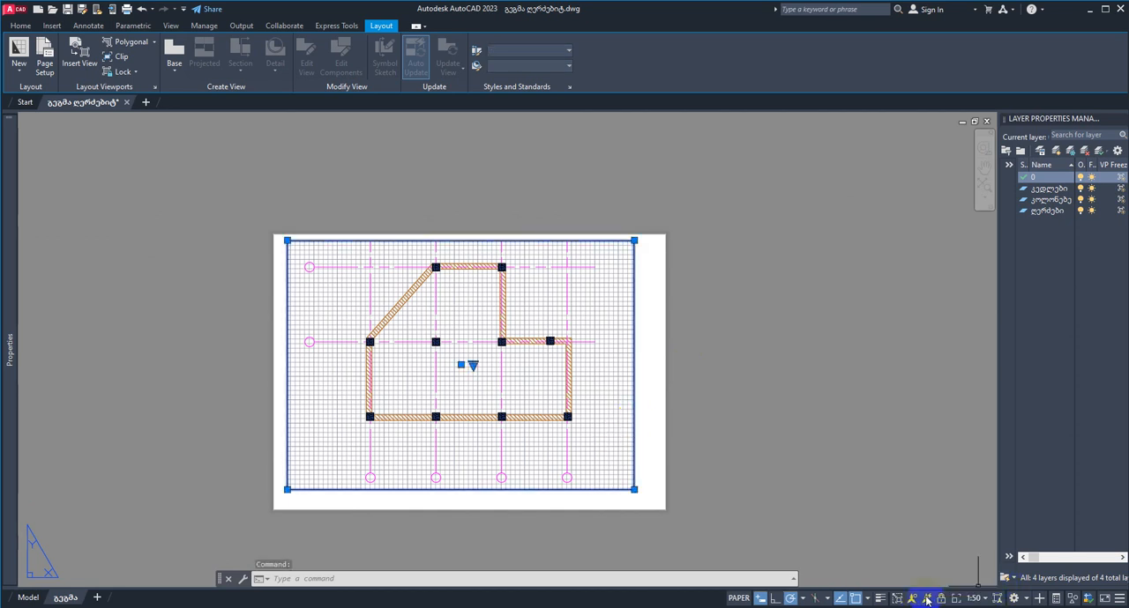
pyautogui.doubleClick(577, 429)
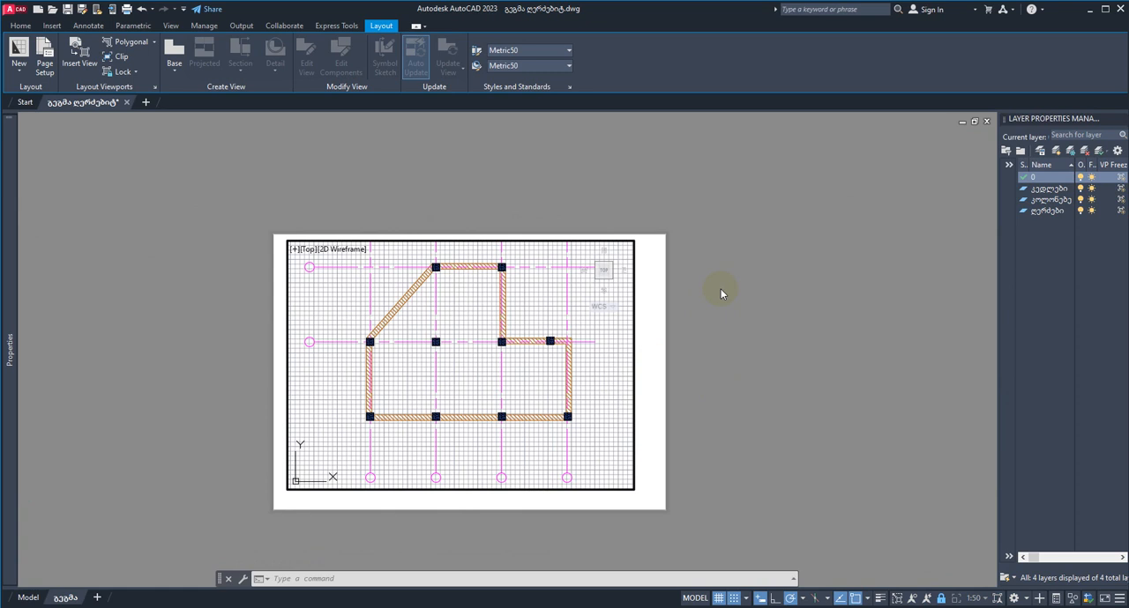
# Step: Turn off the grid display inside the floor plan viewport and return to paper space
pyautogui.moveTo(486, 395)
pyautogui.mouseDown(button='middle')
pyautogui.moveTo(682, 398)
pyautogui.moveTo(312, 398)
pyautogui.moveTo(400, 385)
pyautogui.moveTo(481, 401)
pyautogui.moveTo(521, 373)
pyautogui.moveTo(506, 393)
pyautogui.mouseUp(button='middle')
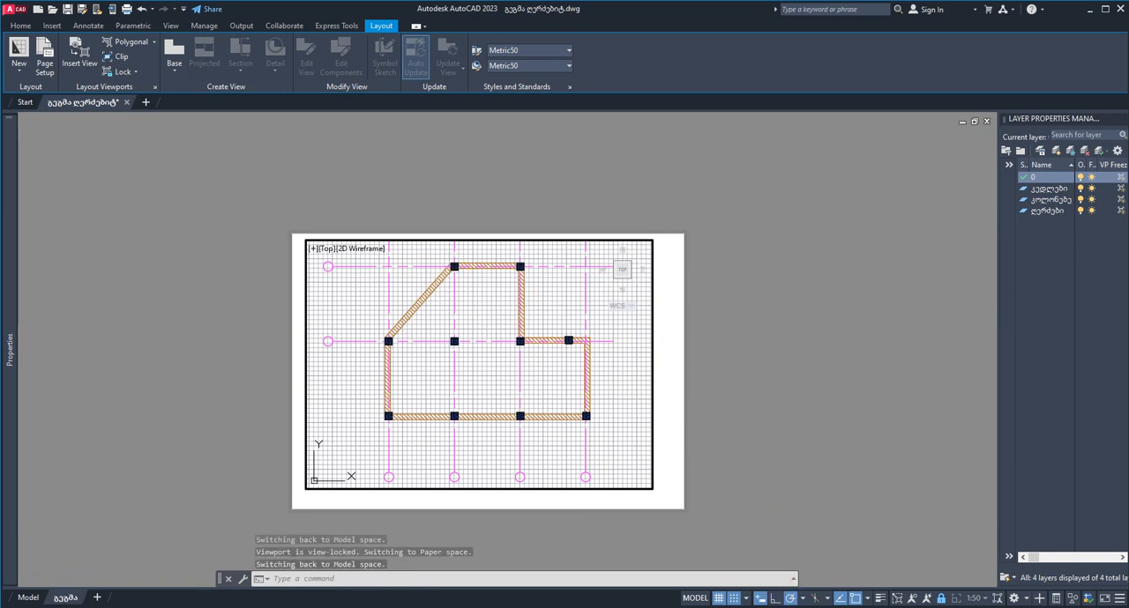
pyautogui.click(720, 599)
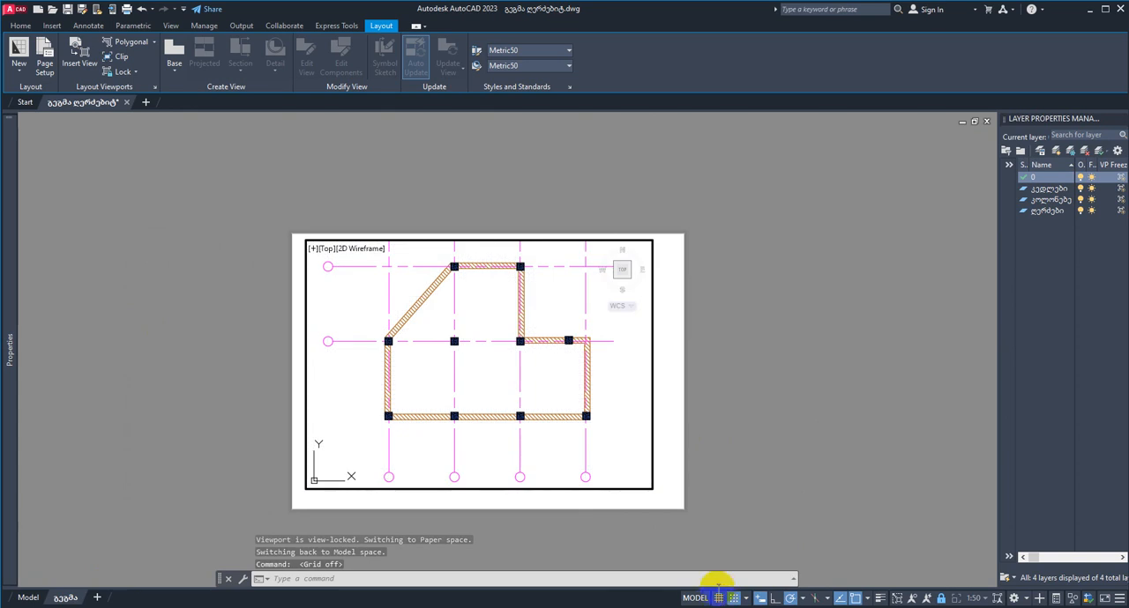
pyautogui.doubleClick(734, 401)
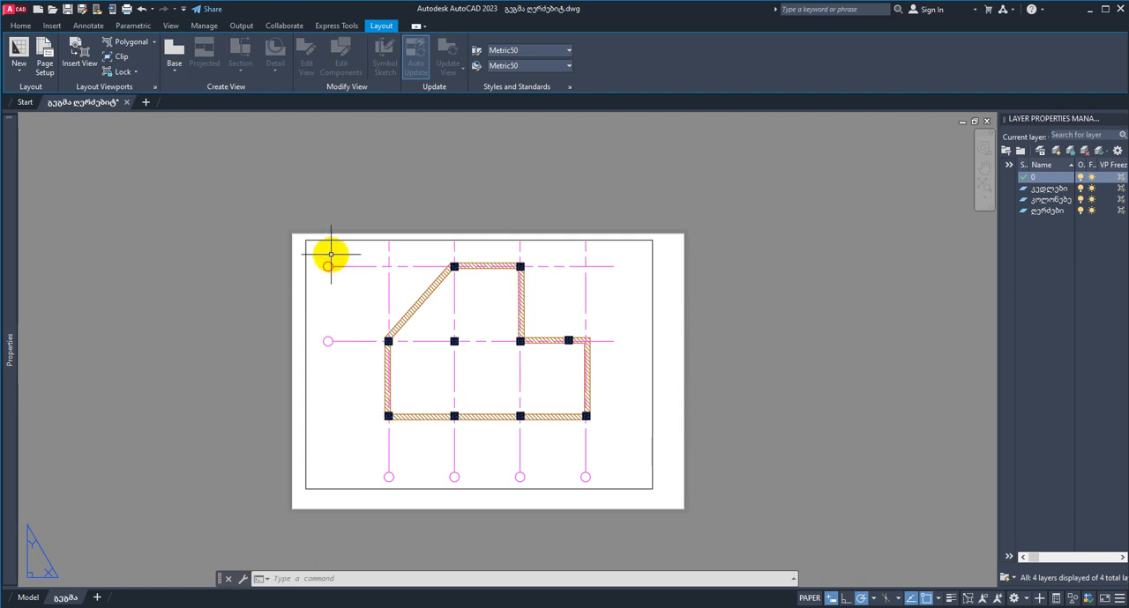
# Step: Create a layer named ჩარჩო ხედვის სივრცი for the viewport frame, turn it off, and dock the layer manager again
pyautogui.click(1050, 125)
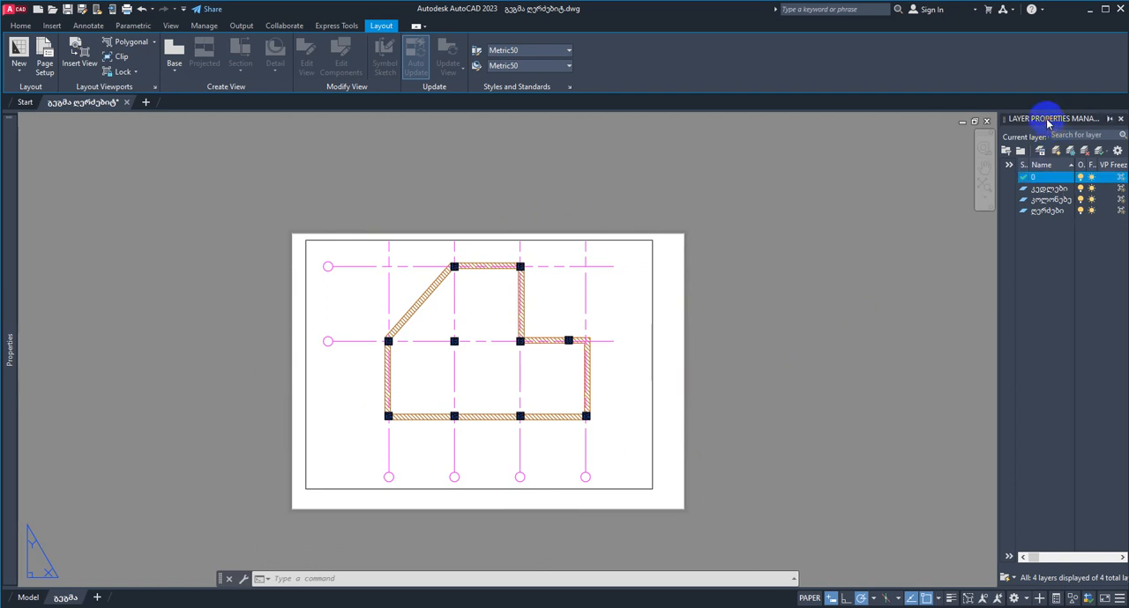
pyautogui.moveTo(1047, 124); pyautogui.dragTo(899, 143)
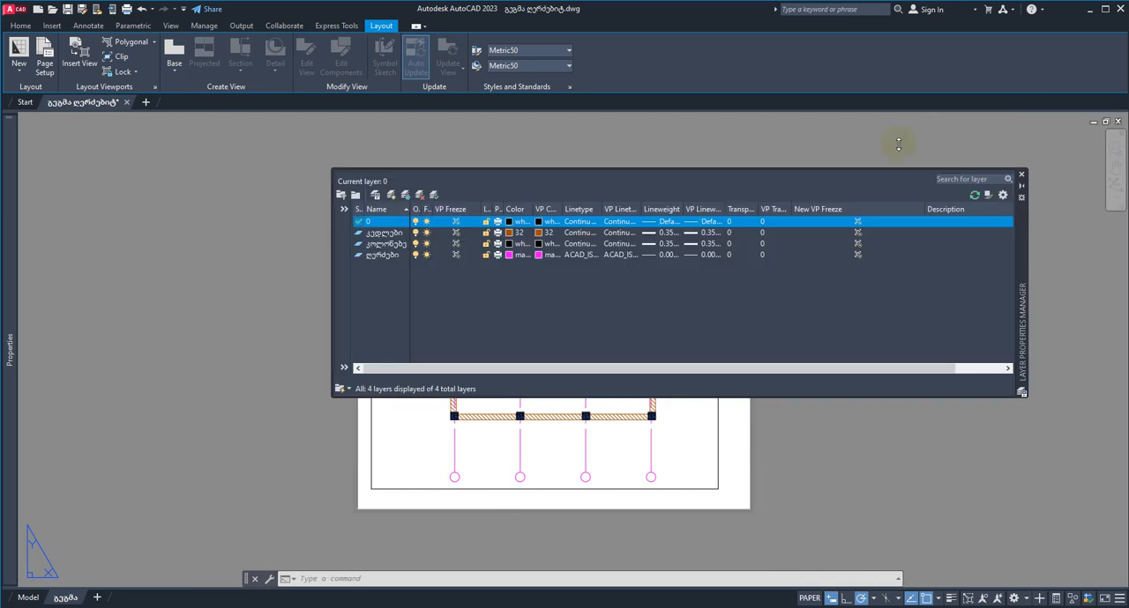
pyautogui.click(391, 195)
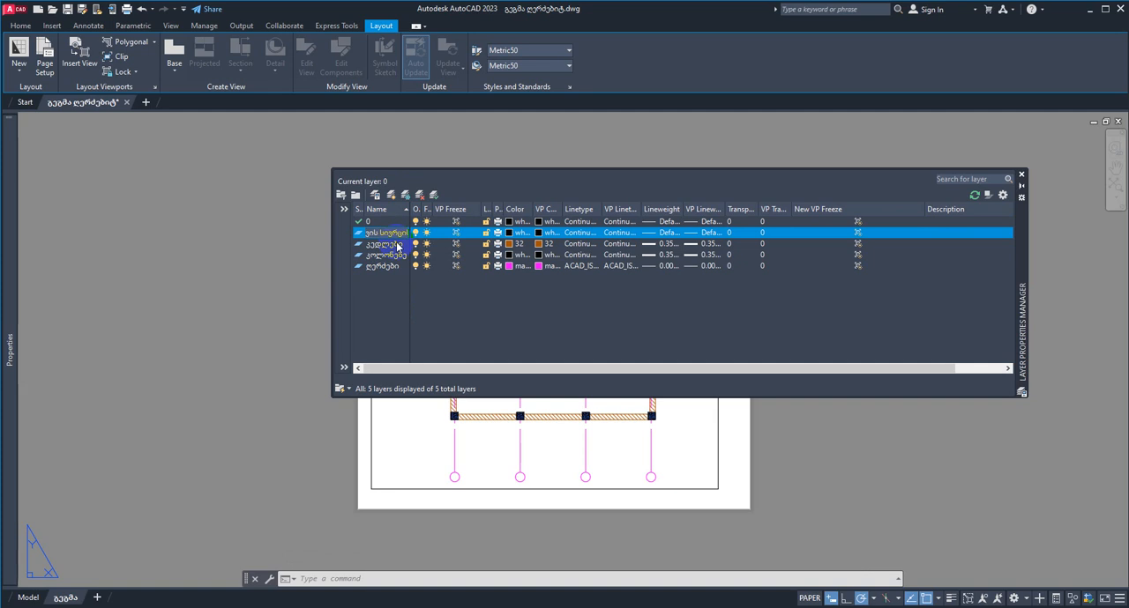
pyautogui.click(505, 298)
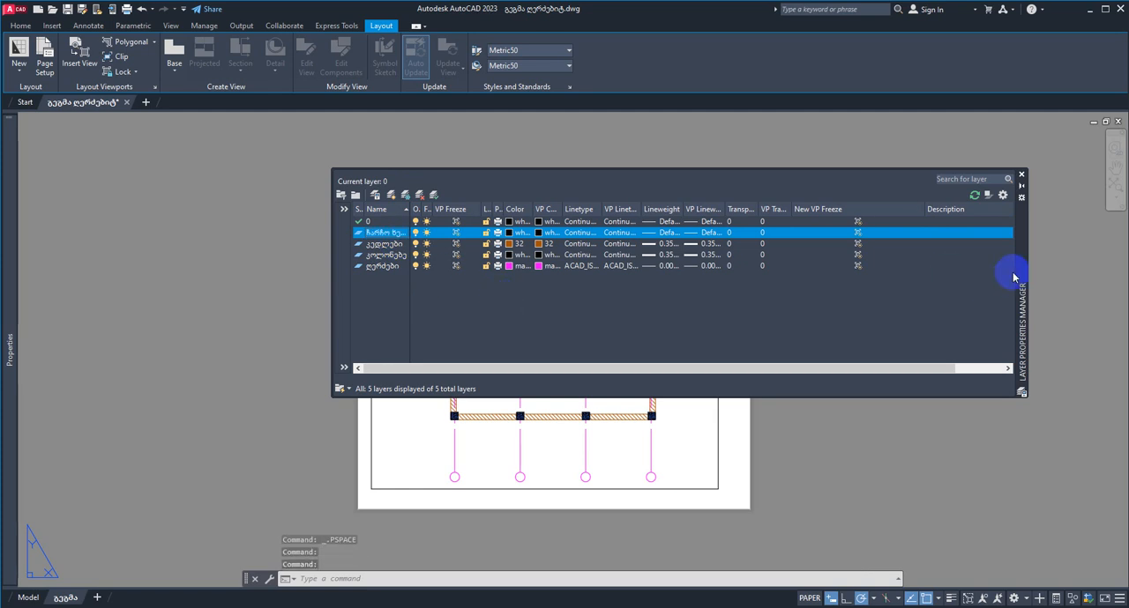
pyautogui.click(417, 232)
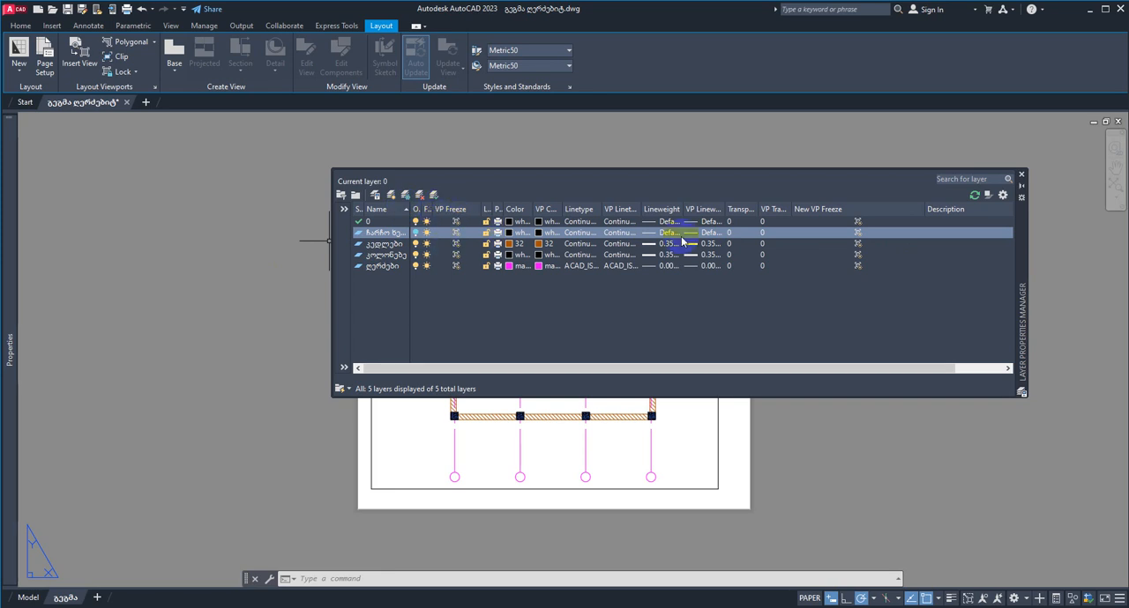
pyautogui.doubleClick(1021, 296)
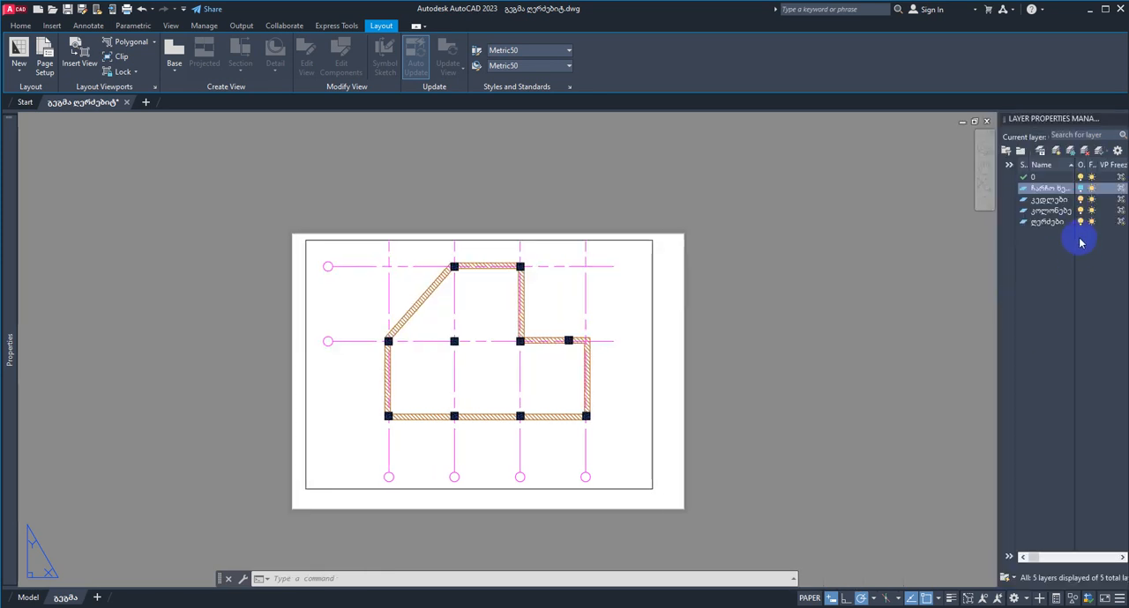
# Step: Move the floor plan viewport frame from layer 0 to the turned-off ჩარჩო ხედვის სივრცი layer and dismiss the notice
pyautogui.click(651, 352)
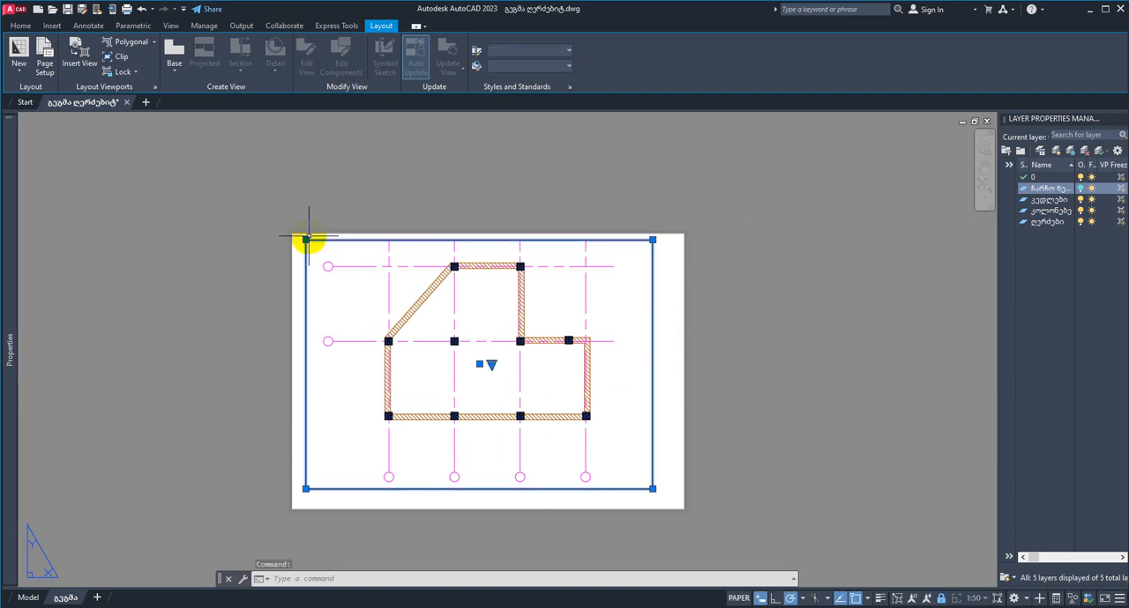
pyautogui.moveTo(15, 291)
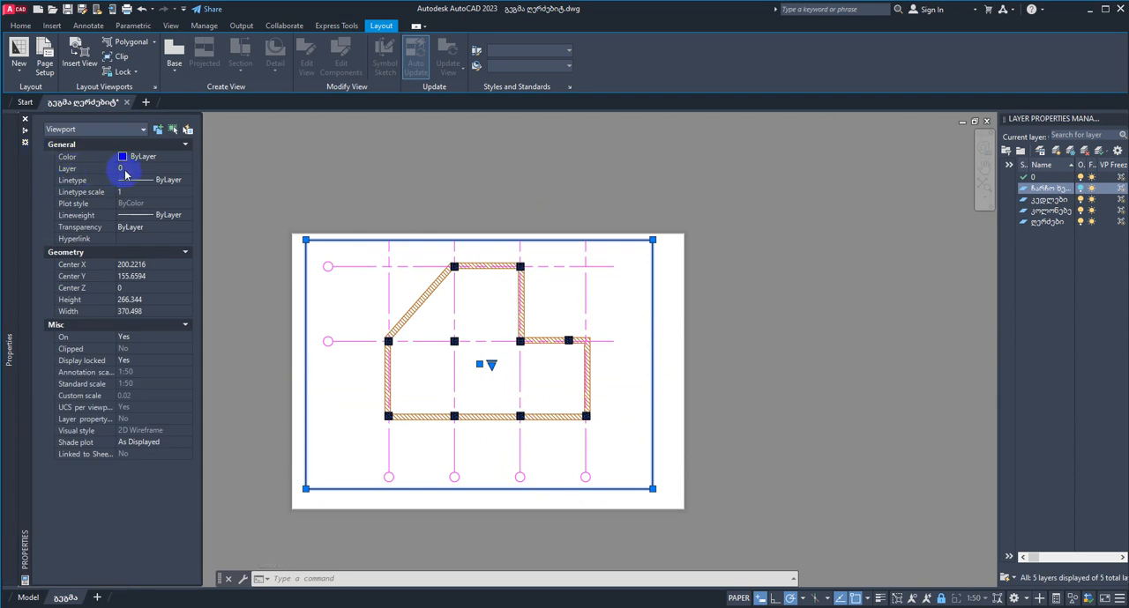
pyautogui.click(187, 169)
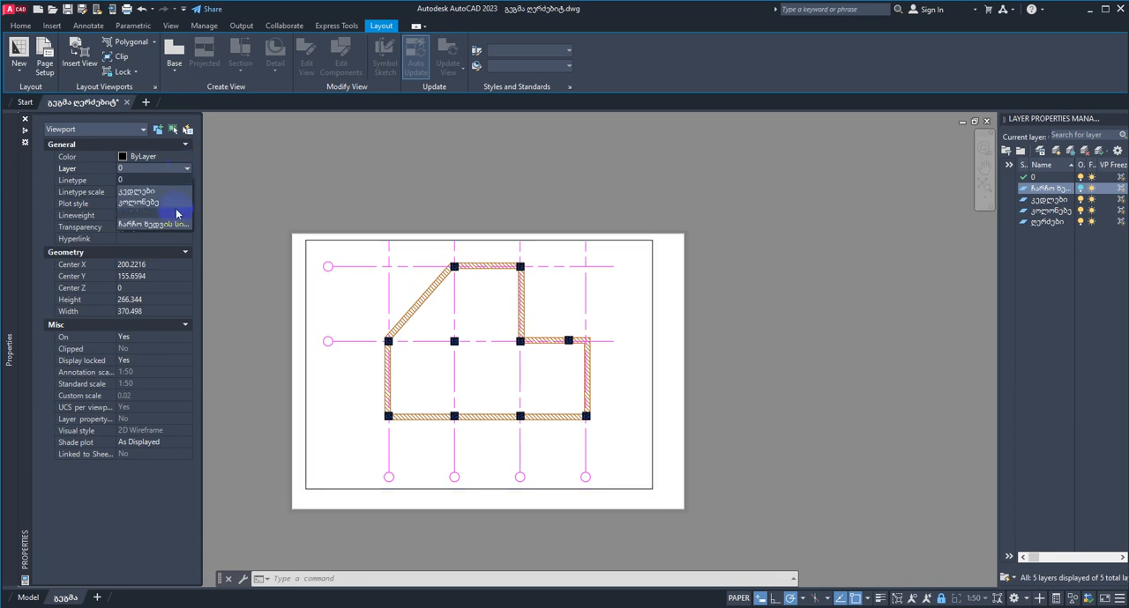
pyautogui.click(167, 226)
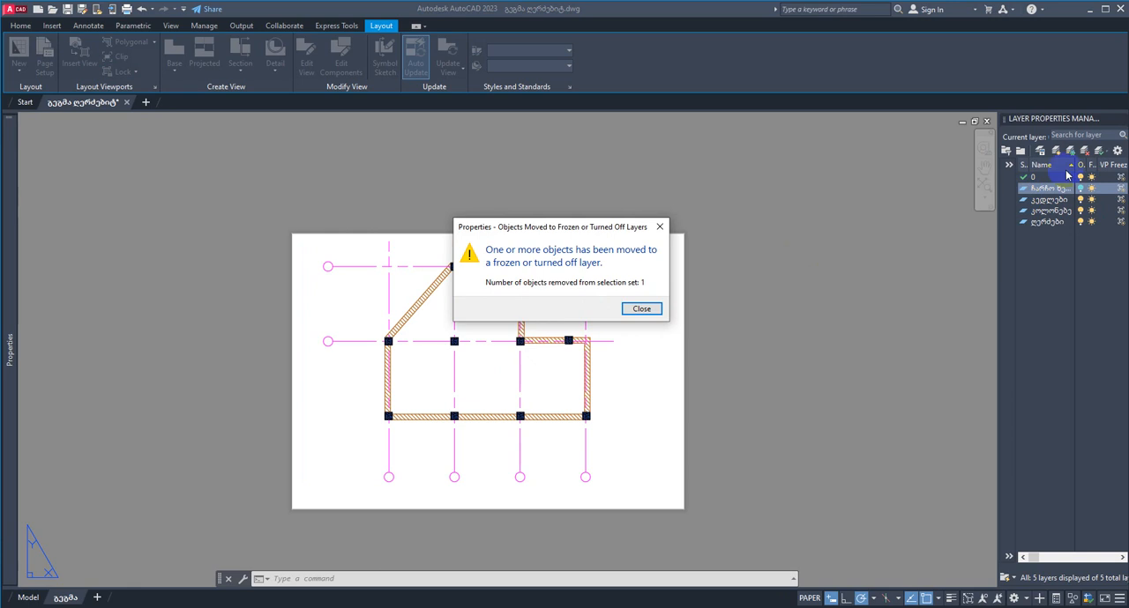
pyautogui.click(643, 310)
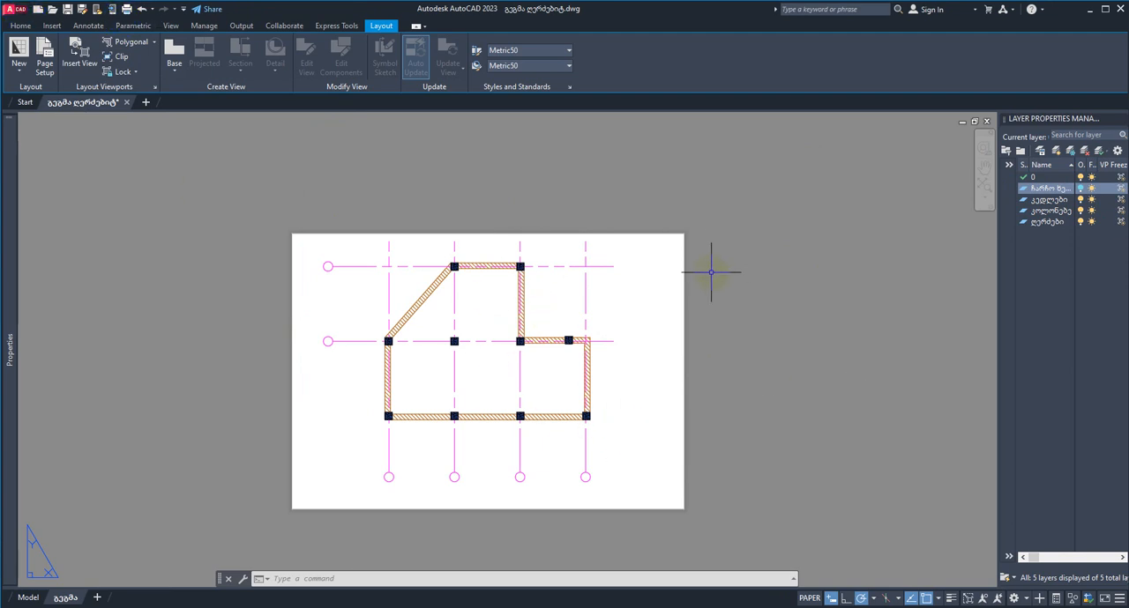
# Step: Plot the layout with the A3 a page setup to გეგმა ღერძებიტ-გეგმა.pdf on the Desktop and inspect the plotted plan
pyautogui.hotkey('ctrl', 'p')
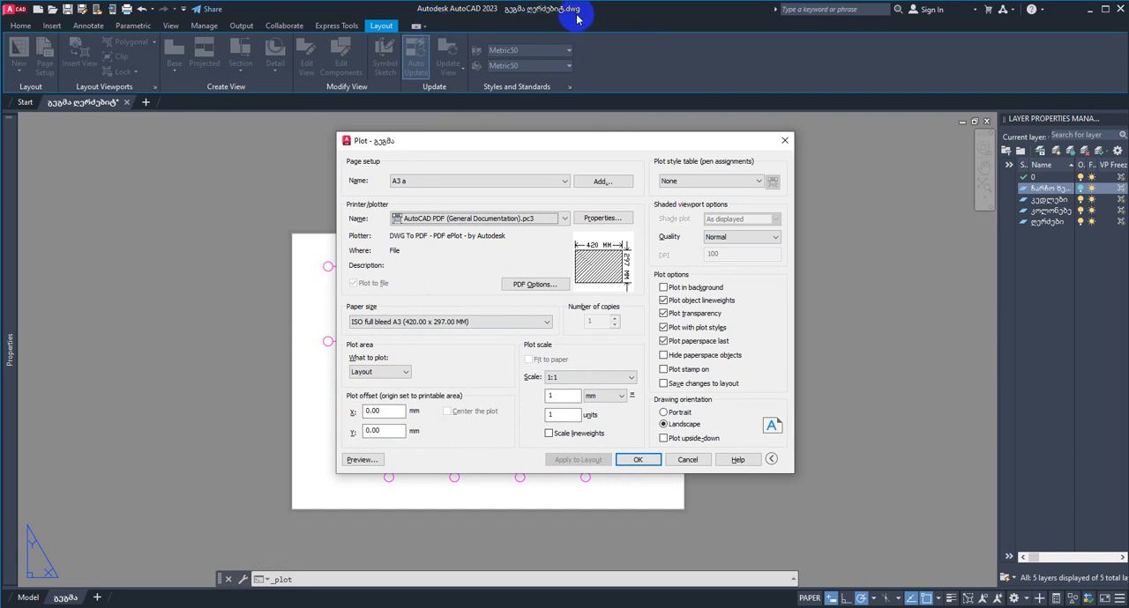
pyautogui.click(641, 460)
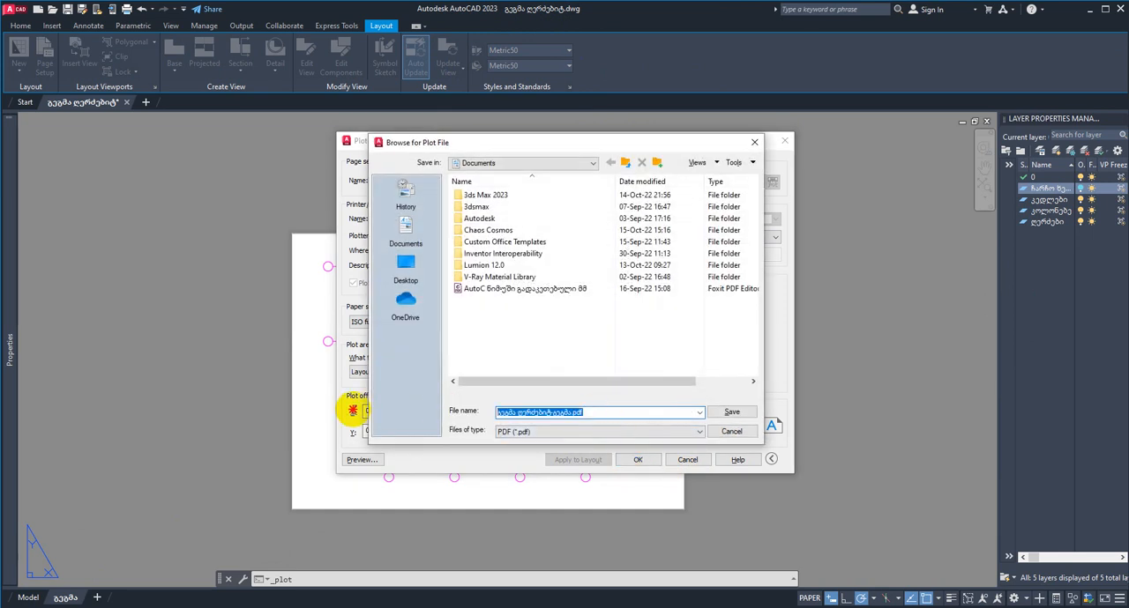
pyautogui.click(406, 262)
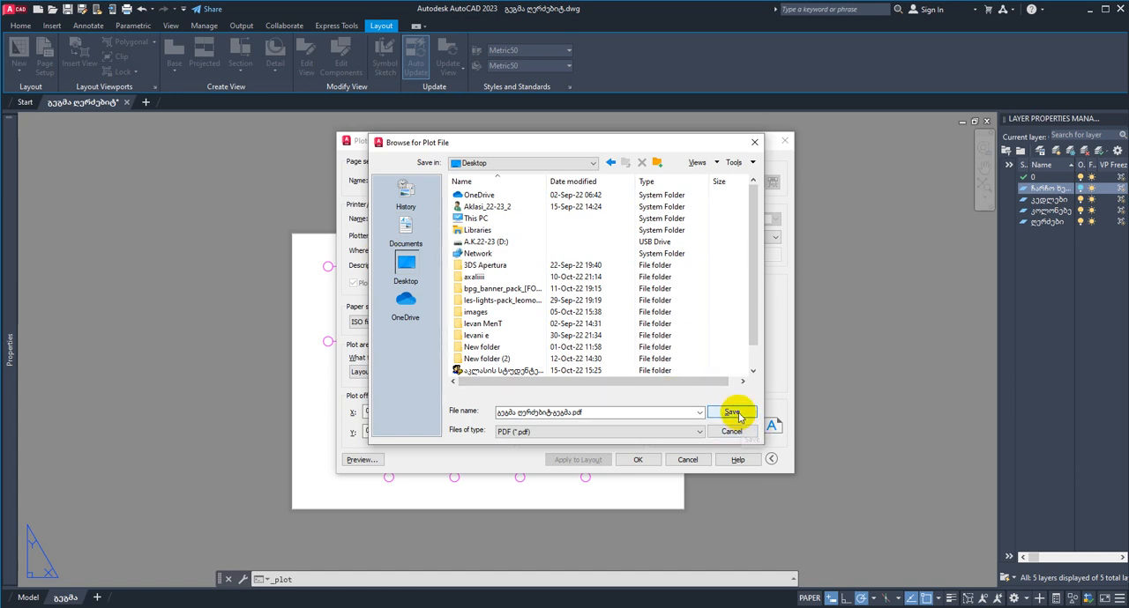
pyautogui.click(739, 413)
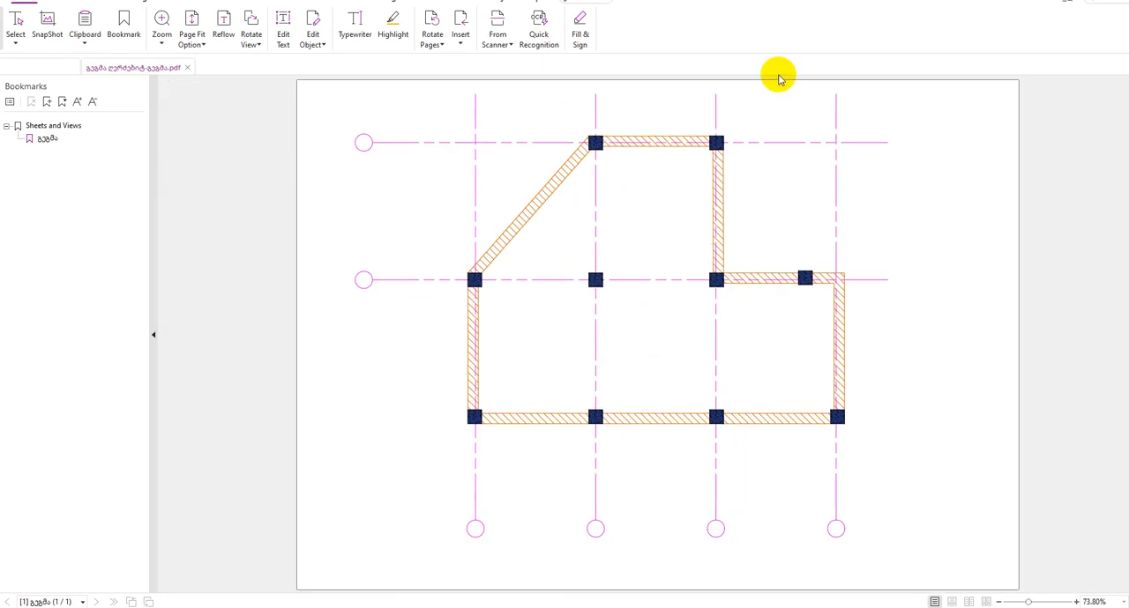
pyautogui.keyDown('ctrl'); pyautogui.scroll(1, 776, 189); pyautogui.keyUp('ctrl')
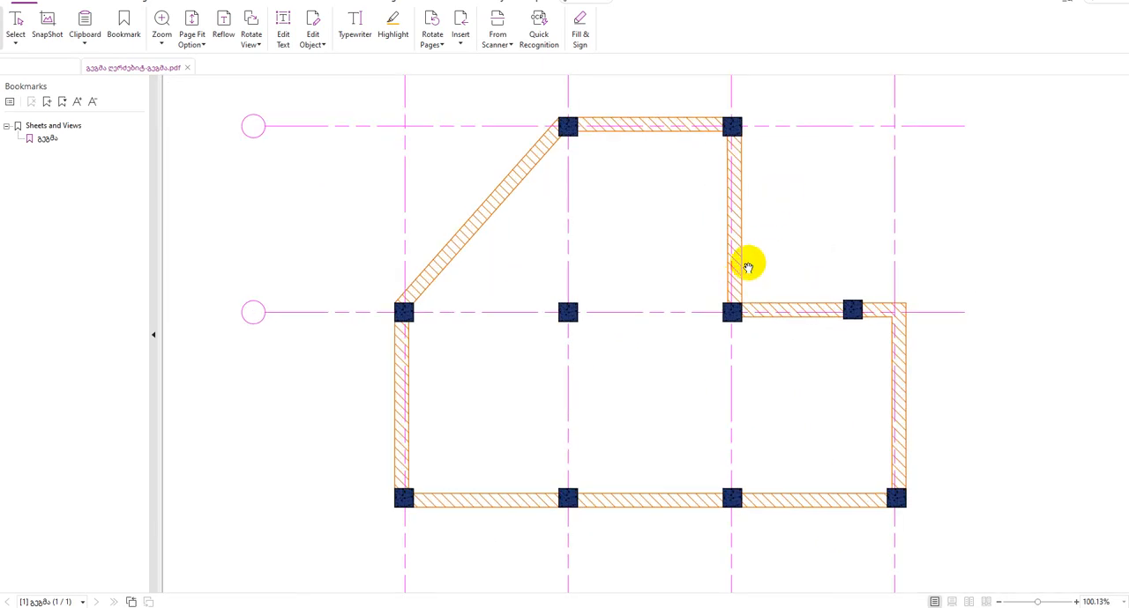
pyautogui.keyDown('ctrl'); pyautogui.scroll(-1, 748, 266); pyautogui.keyUp('ctrl')
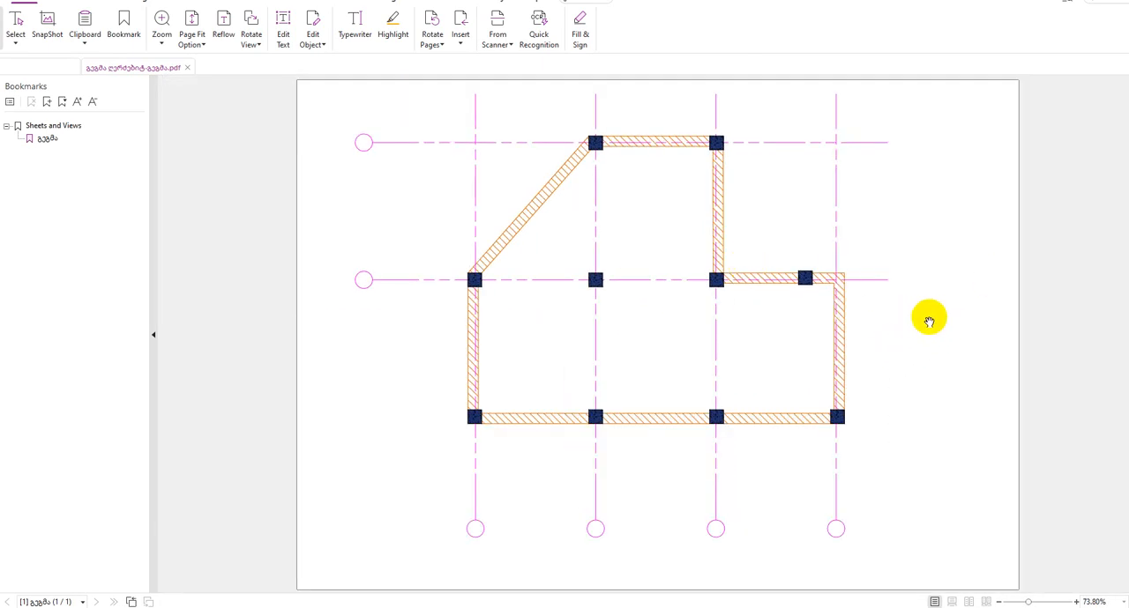